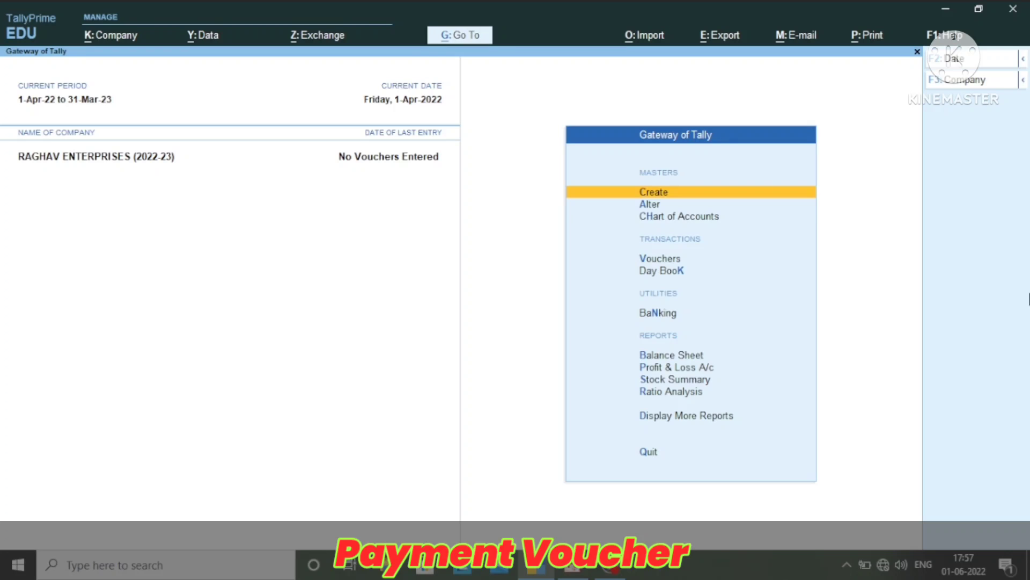
Open voucher entry for the company and set the voucher type to Payment
key(Down)
key(Down)
key(Down)
key(Return)
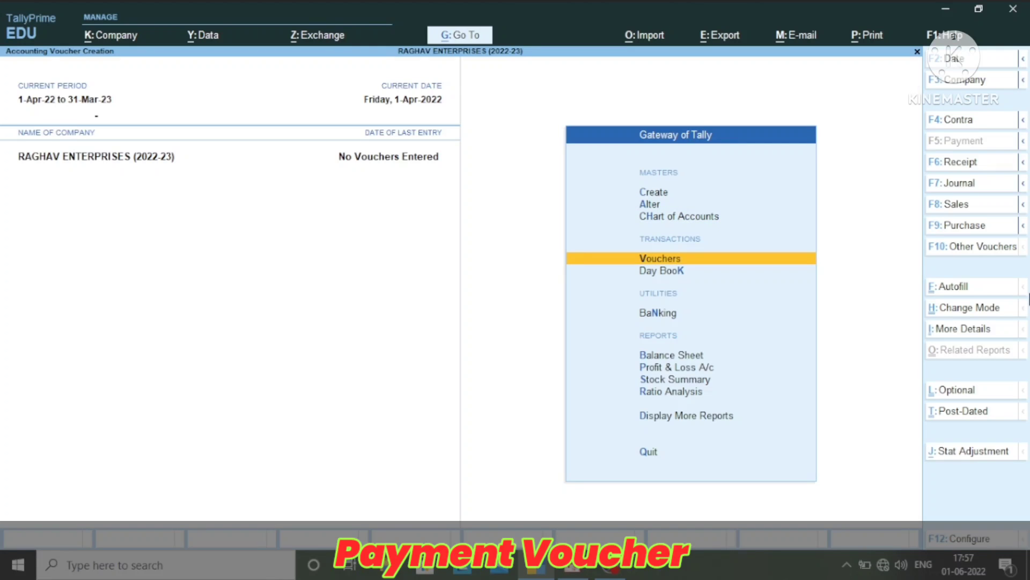
key(F6)
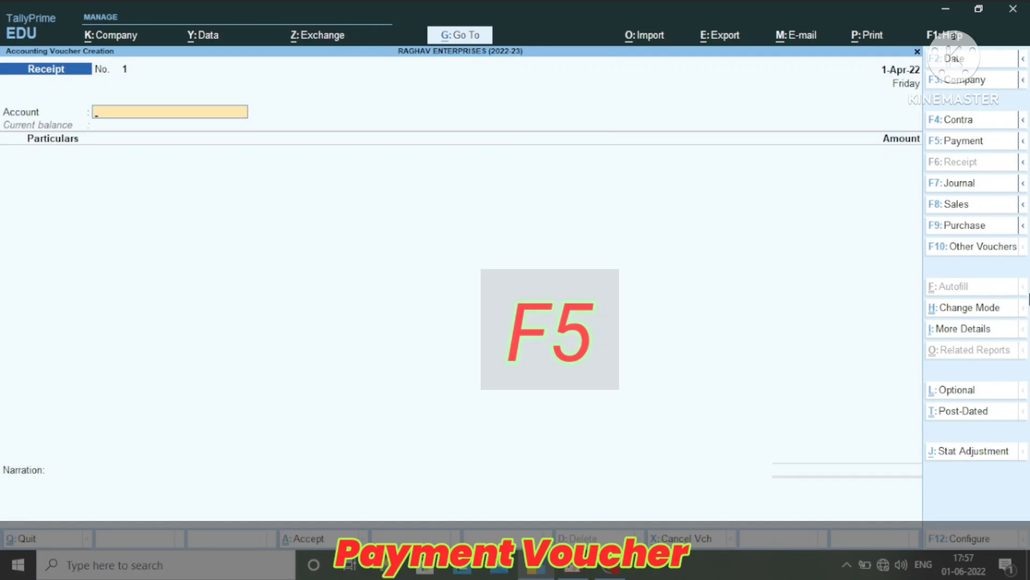
key(F5)
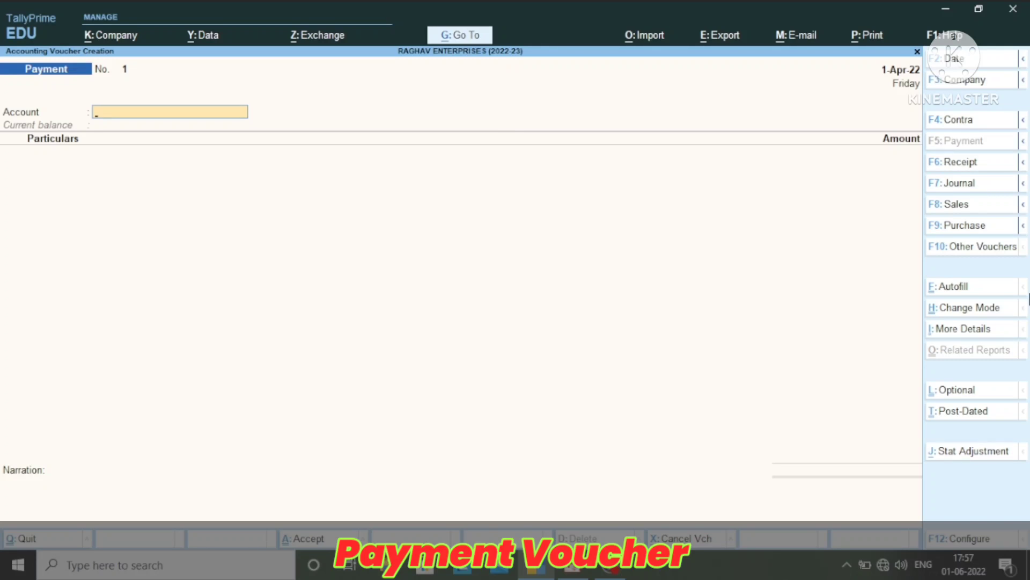
Record a 1,500 payment from the CASH account to Office Exp. and save the voucher without a narration
text(C)
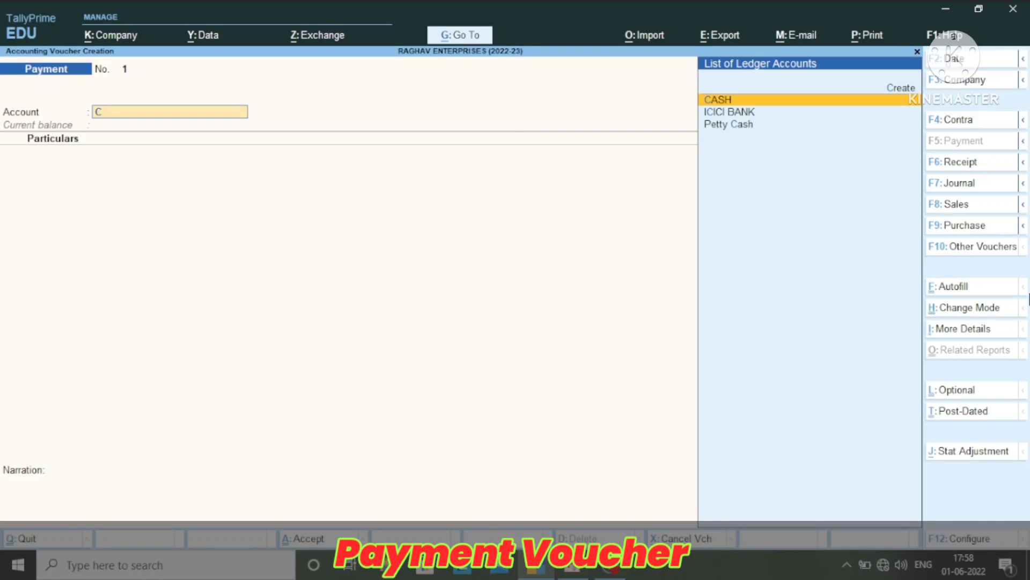
key(Return)
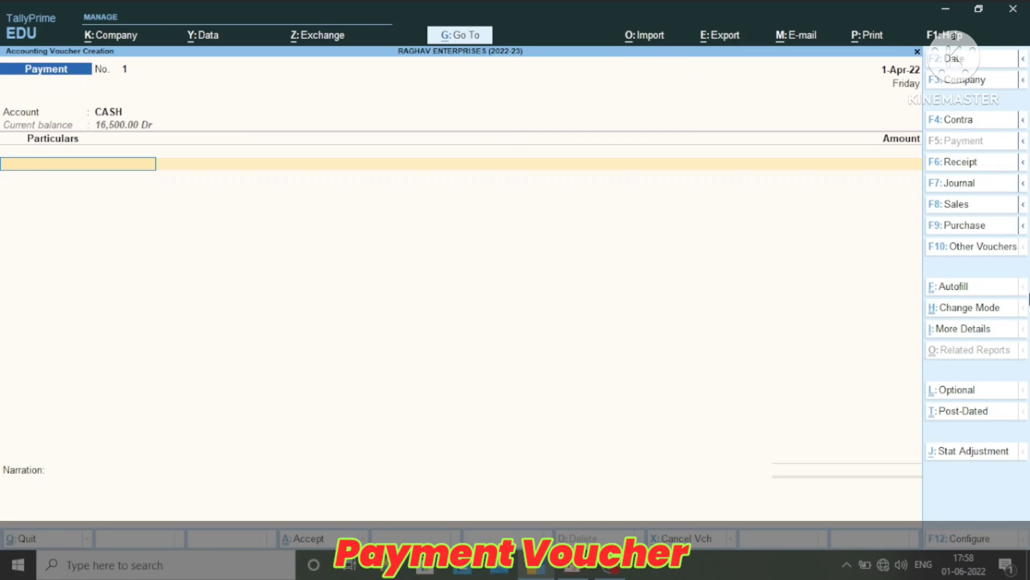
text(O)
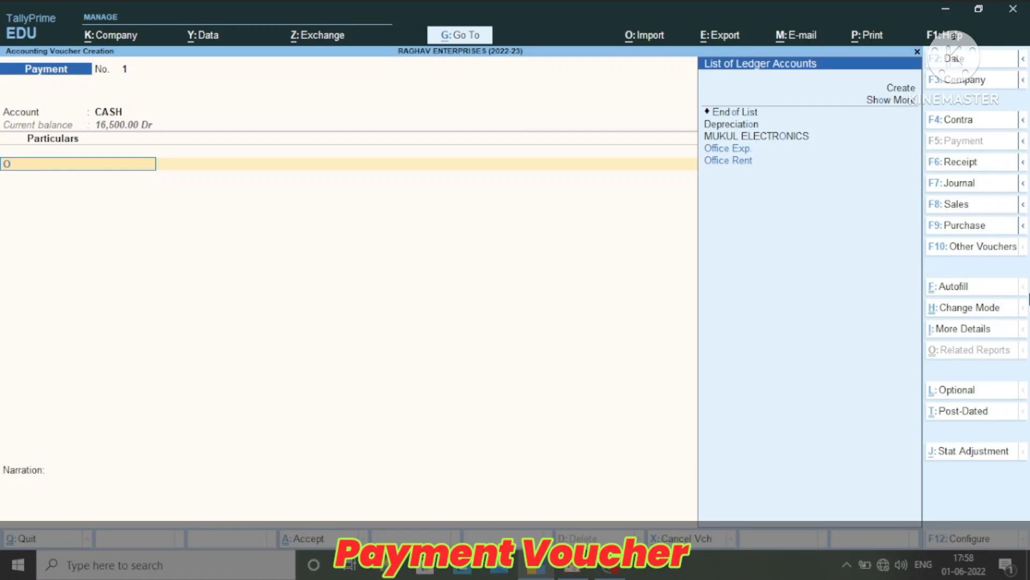
text(f)
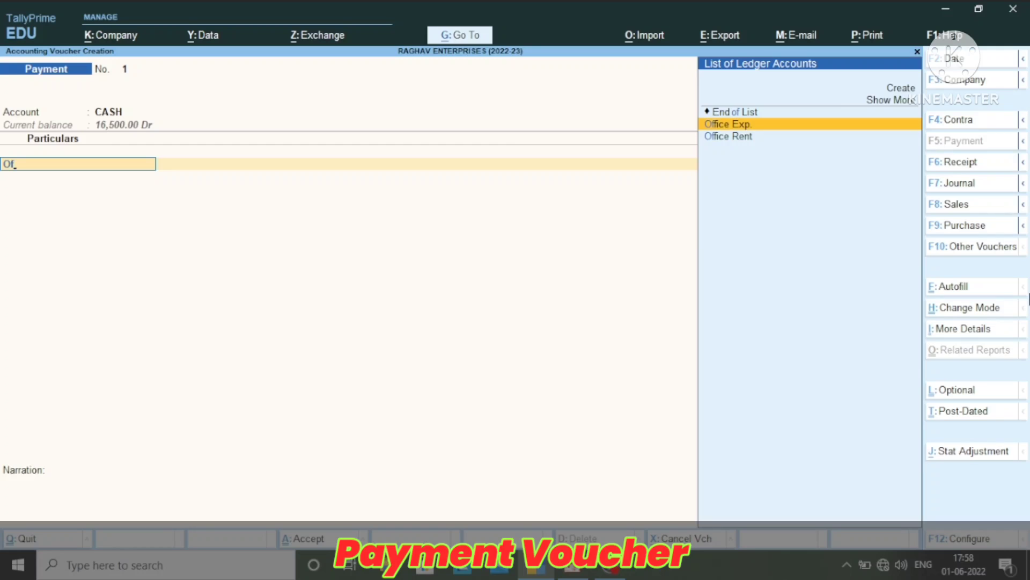
key(Return)
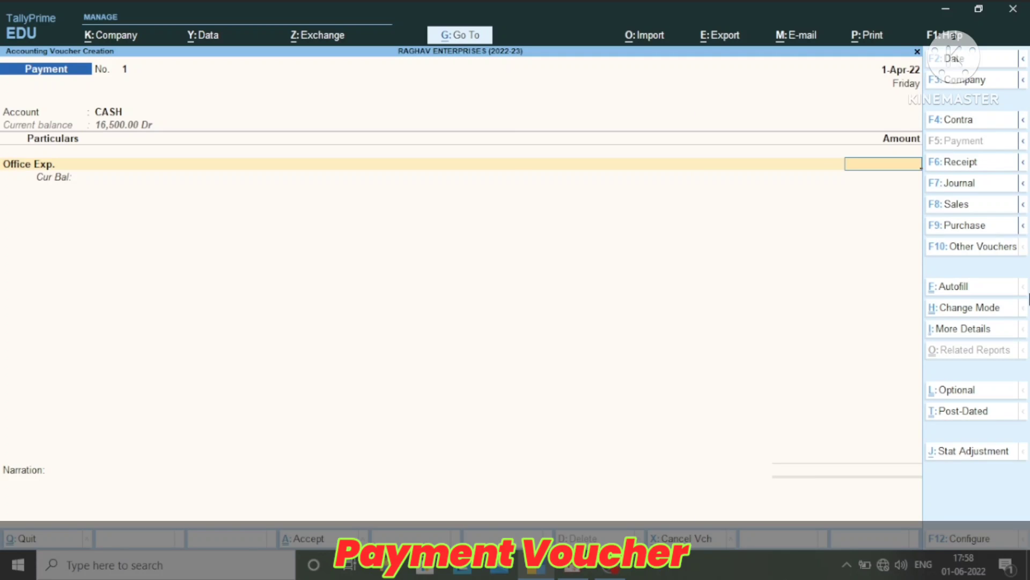
text(1500)
key(Return)
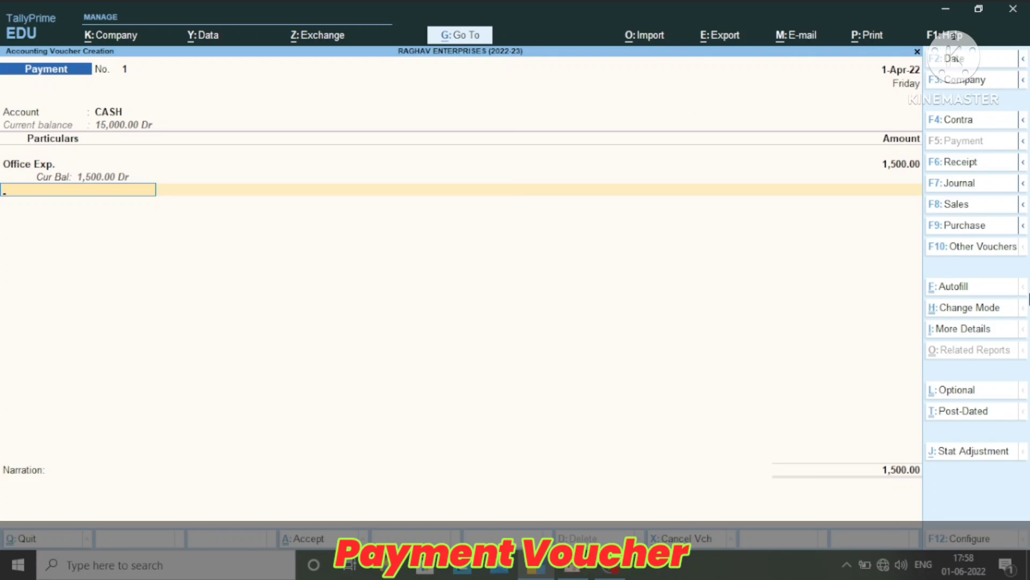
key(Return)
key(Return)
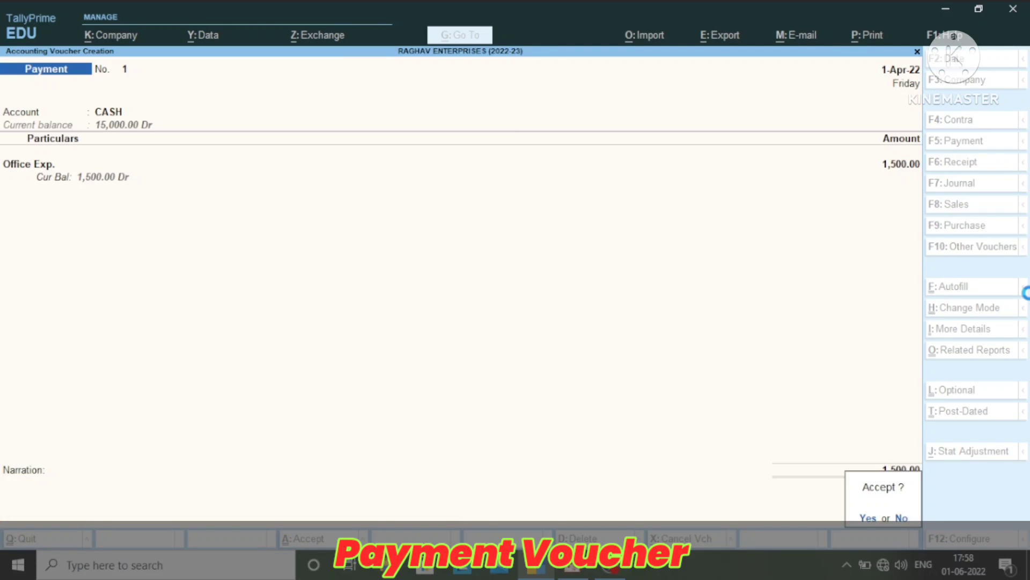
key(Return)
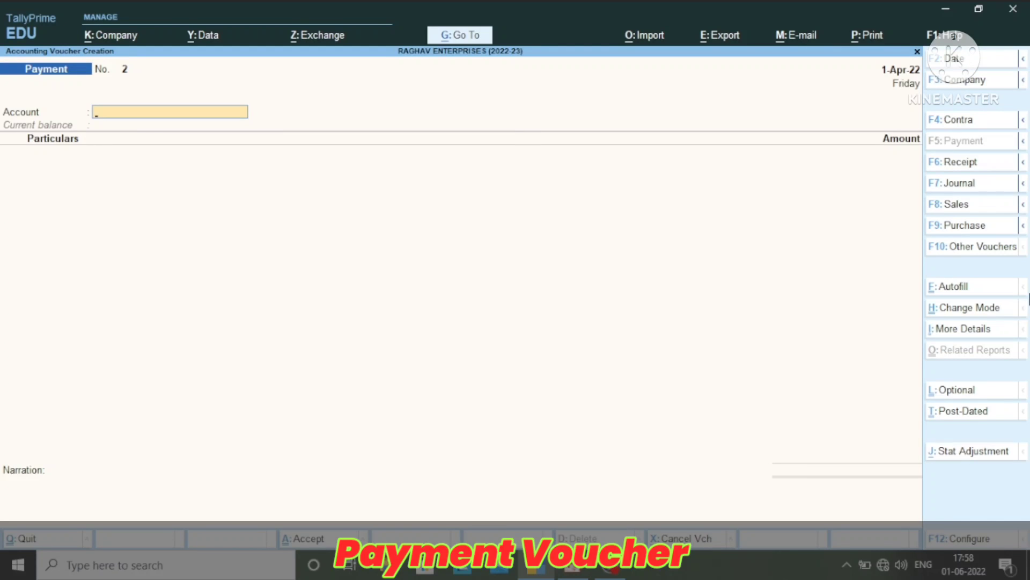
Enter a payment of 21,500 from ICICI BANK to MAHARAJA AGENCY
text(Ic)
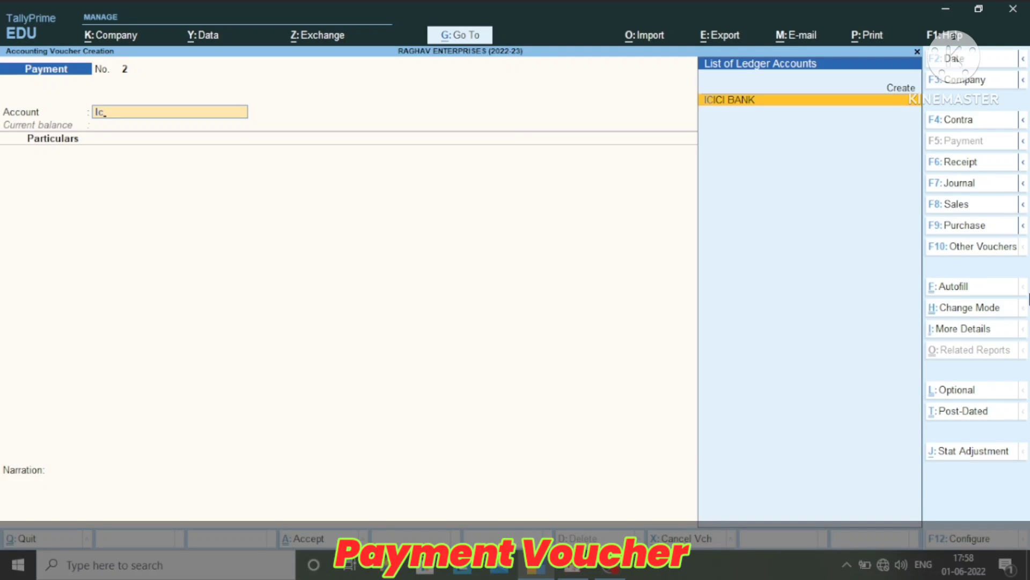
key(Return)
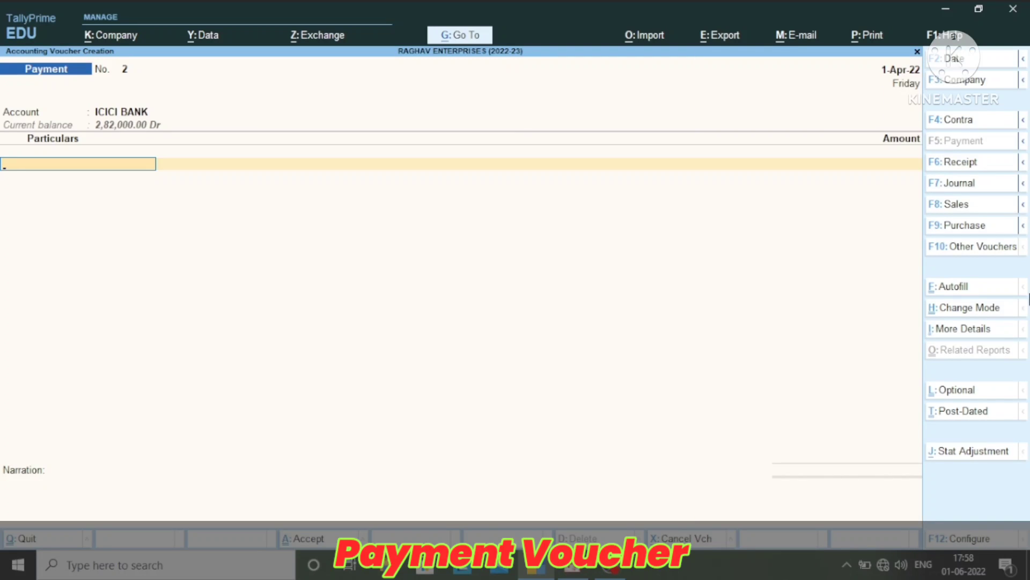
text(Ma)
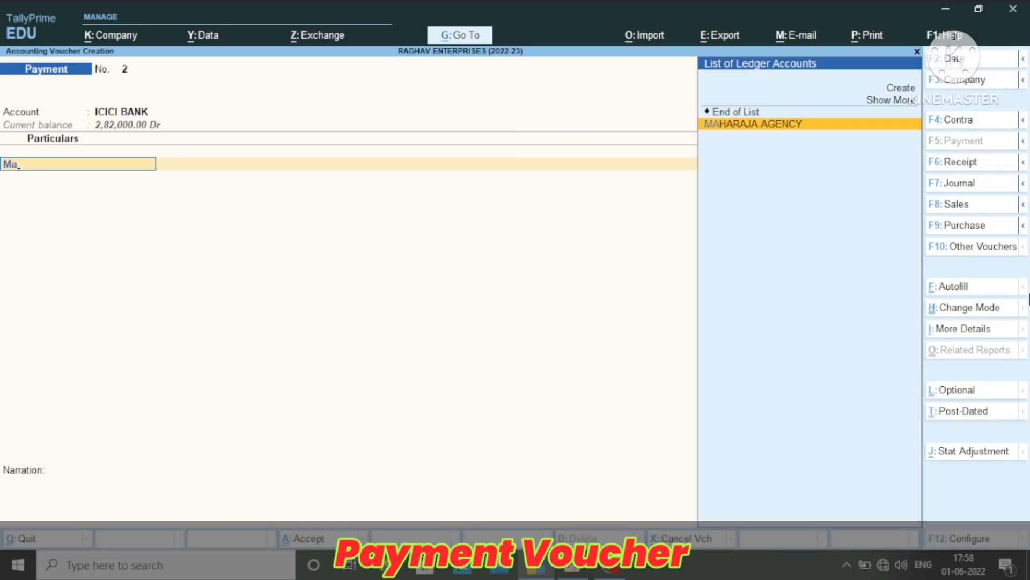
key(Return)
text(21500)
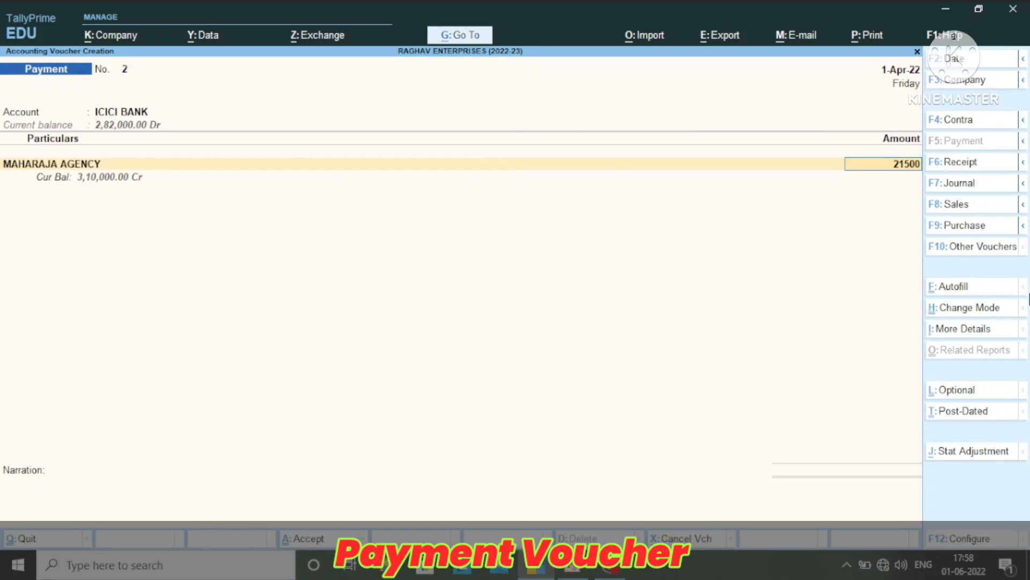
key(Return)
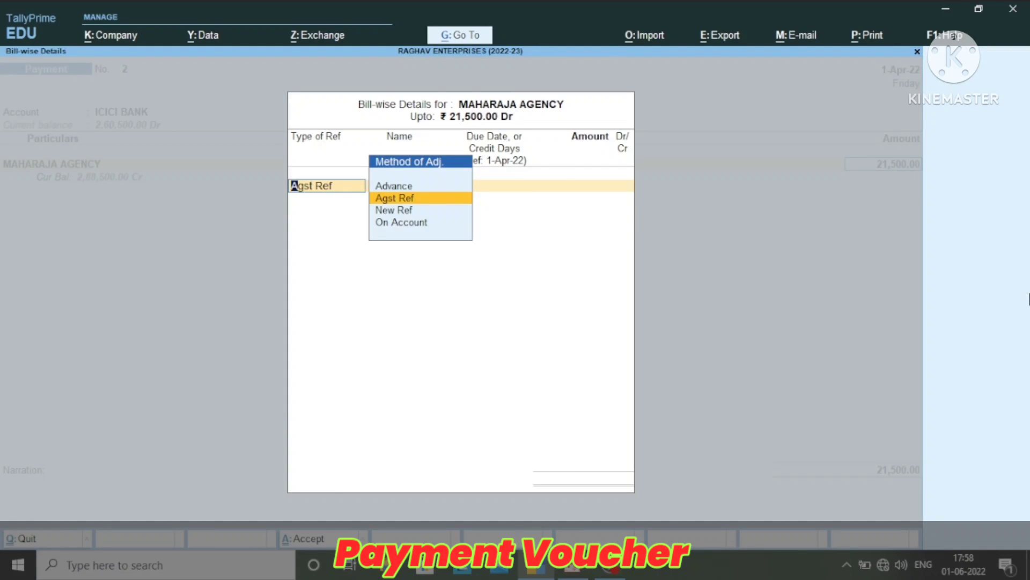
Allocate the full 21,500 as Agst Ref to MAHARAJA AGENCY's bill MA/0714/20-21 on the debit side
key(Return)
key(Return)
key(Return)
key(Return)
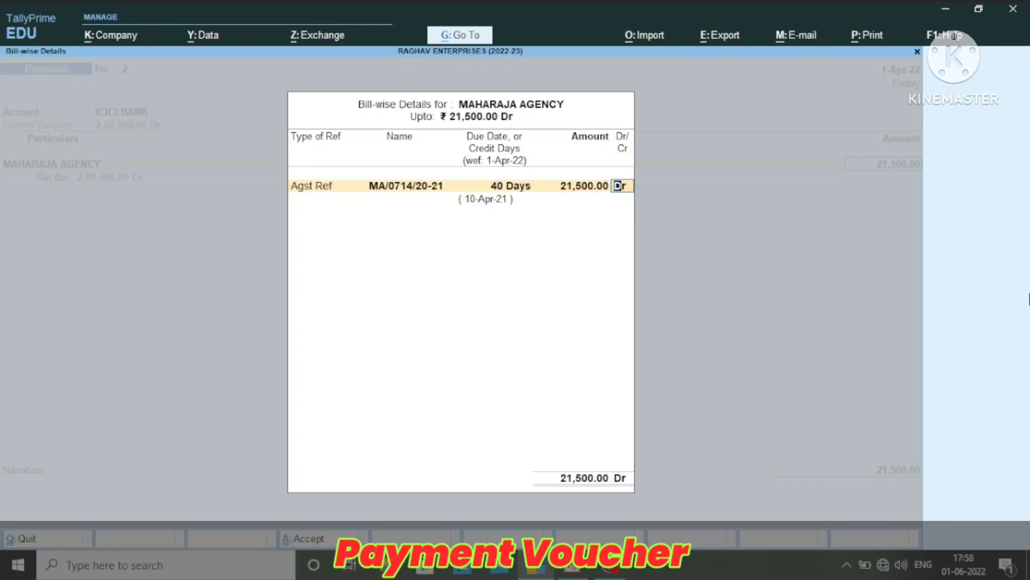
key(Return)
key(Return)
key(Return)
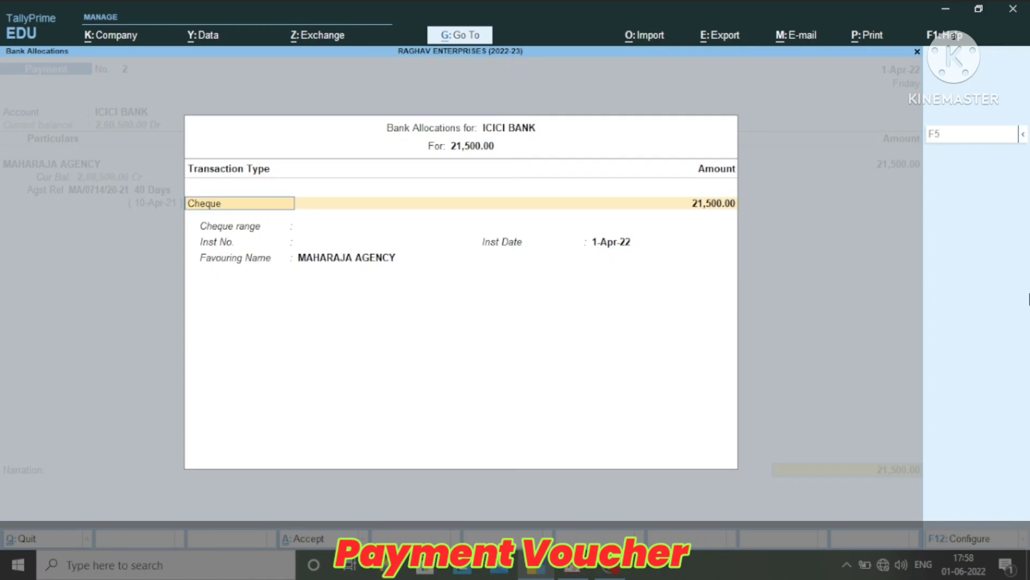
Enter the bank allocation as cheque 000125 dated 2-Apr-22 favouring MAHARAJA AGENCY, and save the voucher without a narration
key(Return)
key(Return)
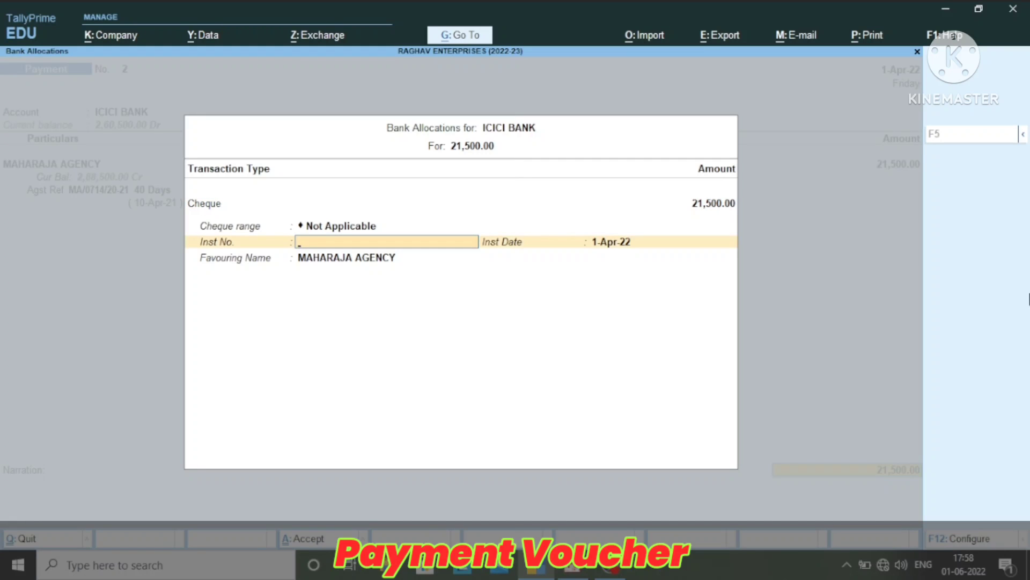
text(000125)
key(Return)
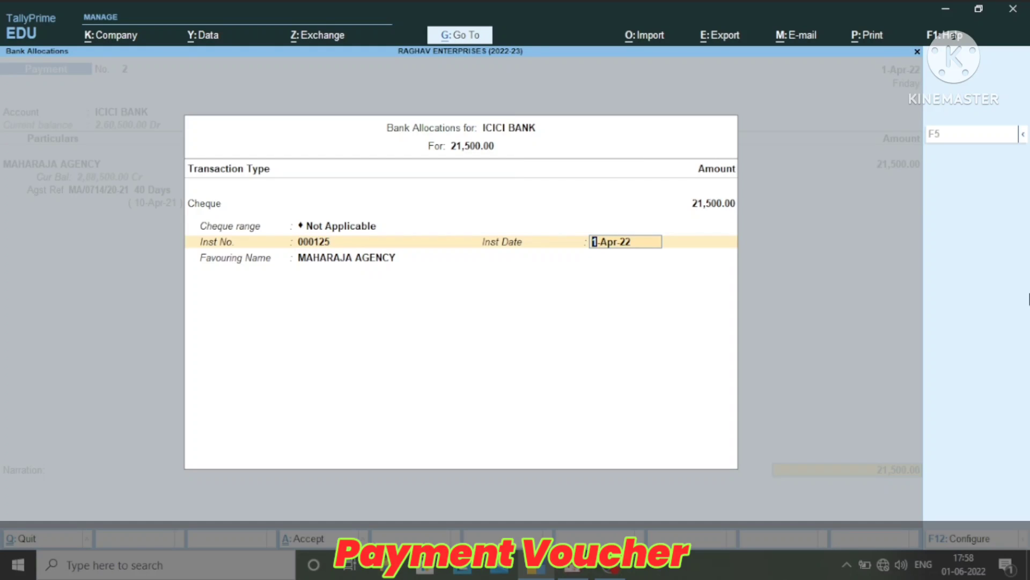
text(2-4-22)
key(Return)
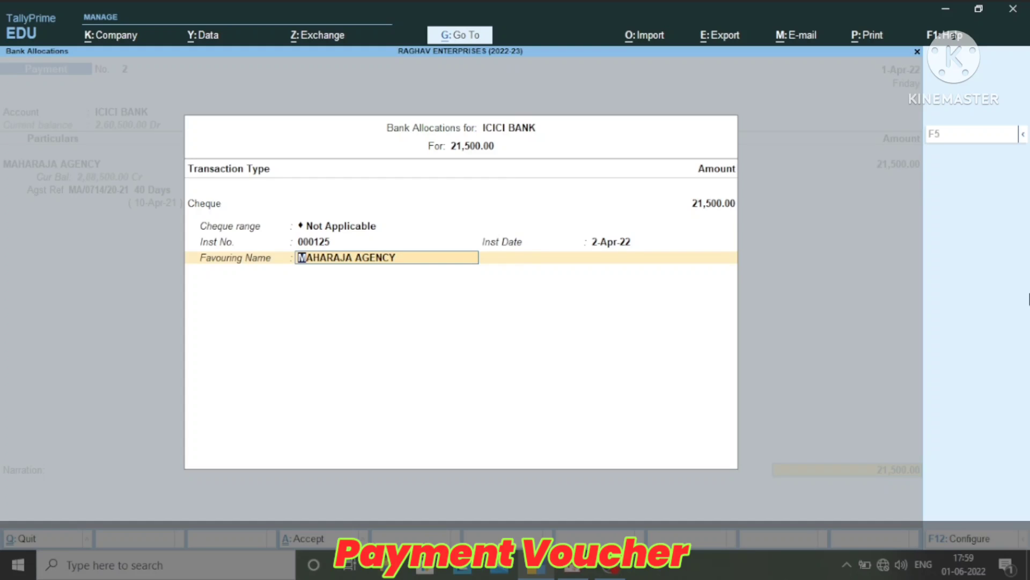
key(Return)
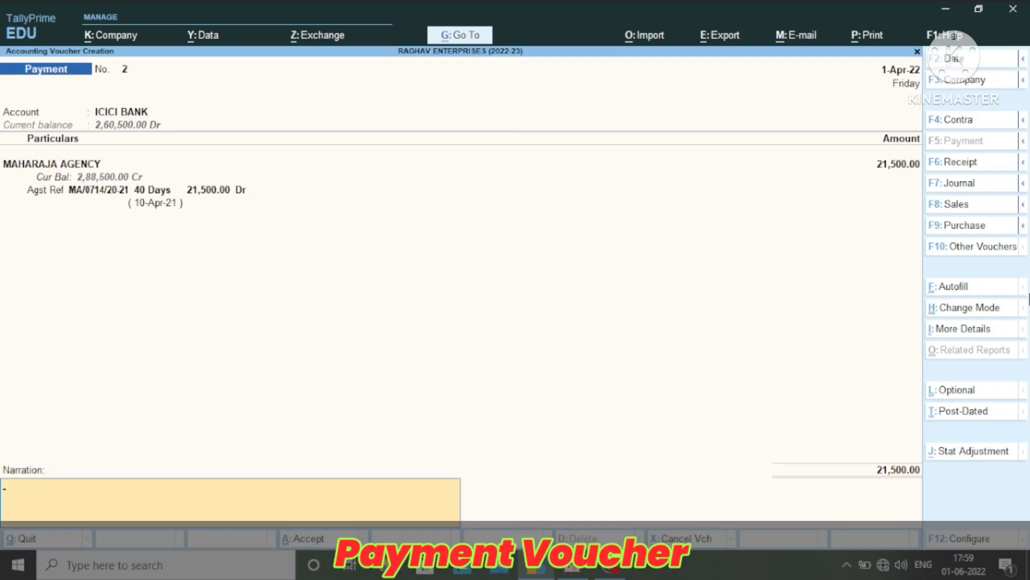
key(Return)
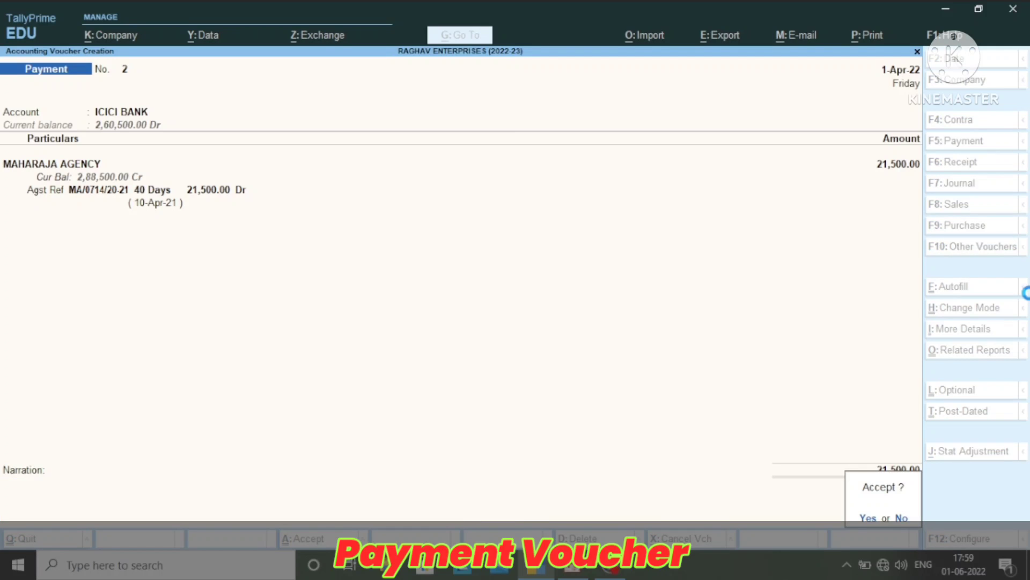
key(Return)
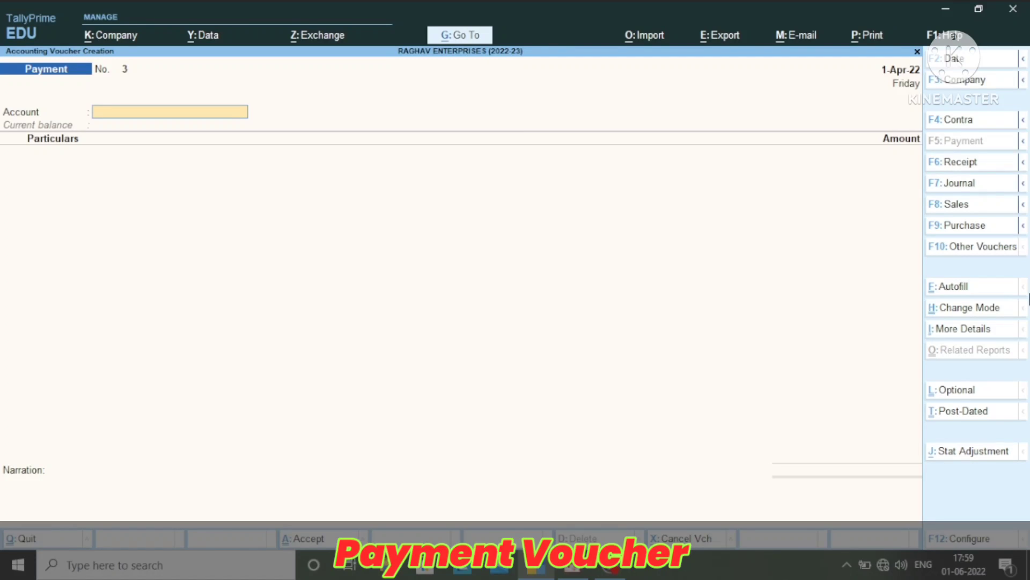
Enter a payment of 8,500 from ICICI BANK to Office Rent in the new payment voucher
text(i)
key(Return)
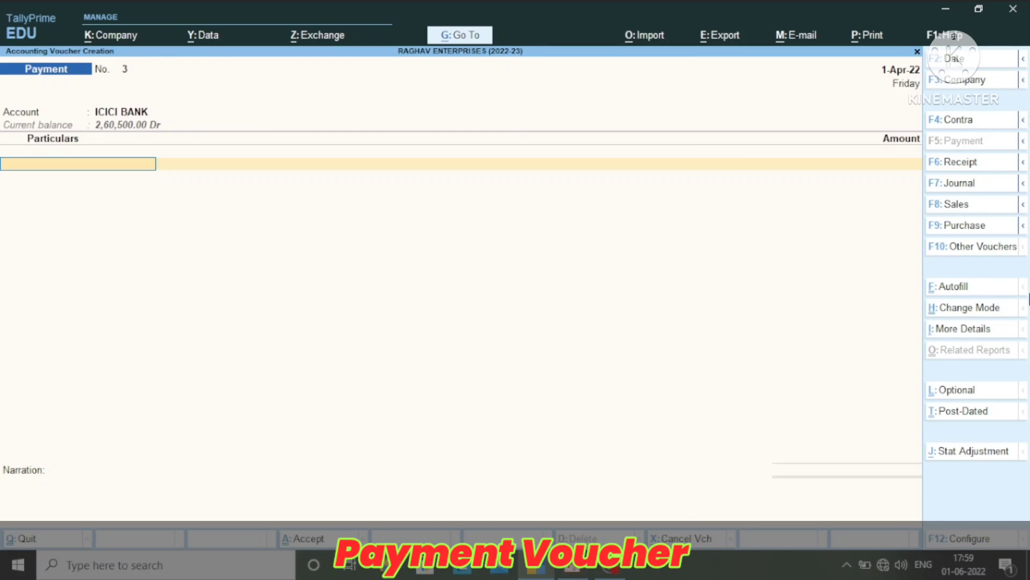
text(Off)
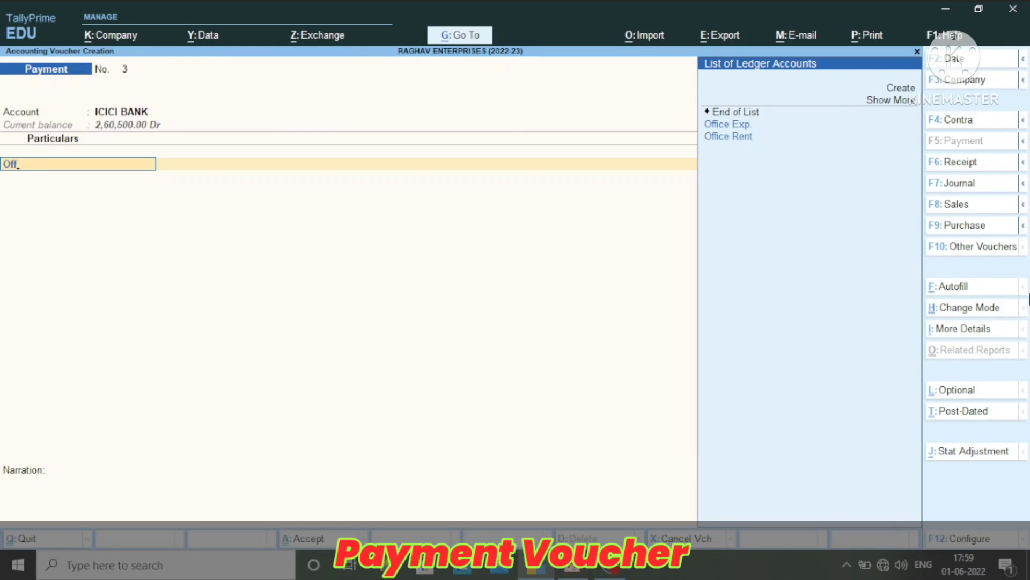
key(Down)
key(Down)
key(Return)
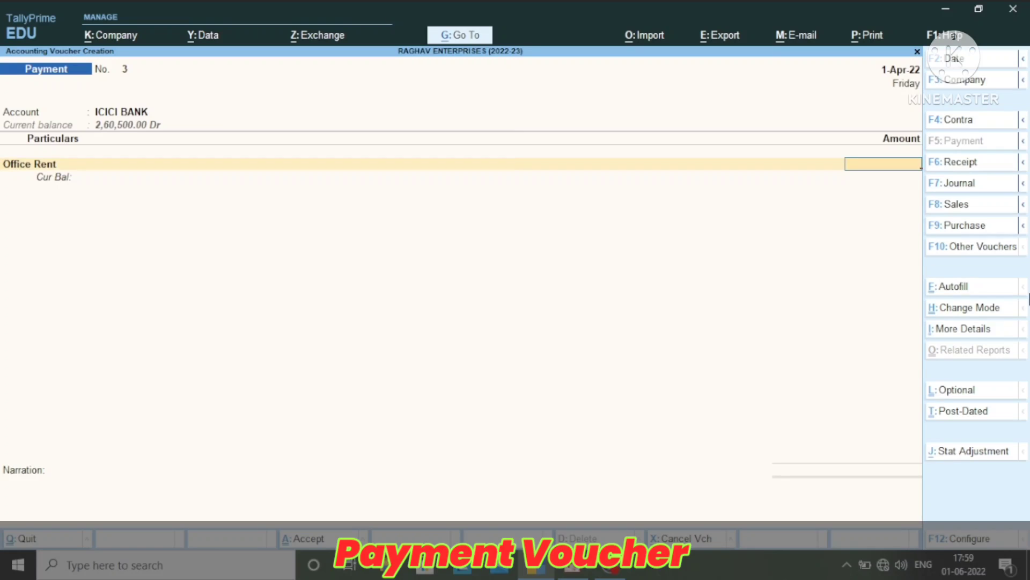
text(8500)
key(Return)
Set the rent payment's bank allocation to cheque number 000126 with instrument date 2-Apr-22
key(Return)
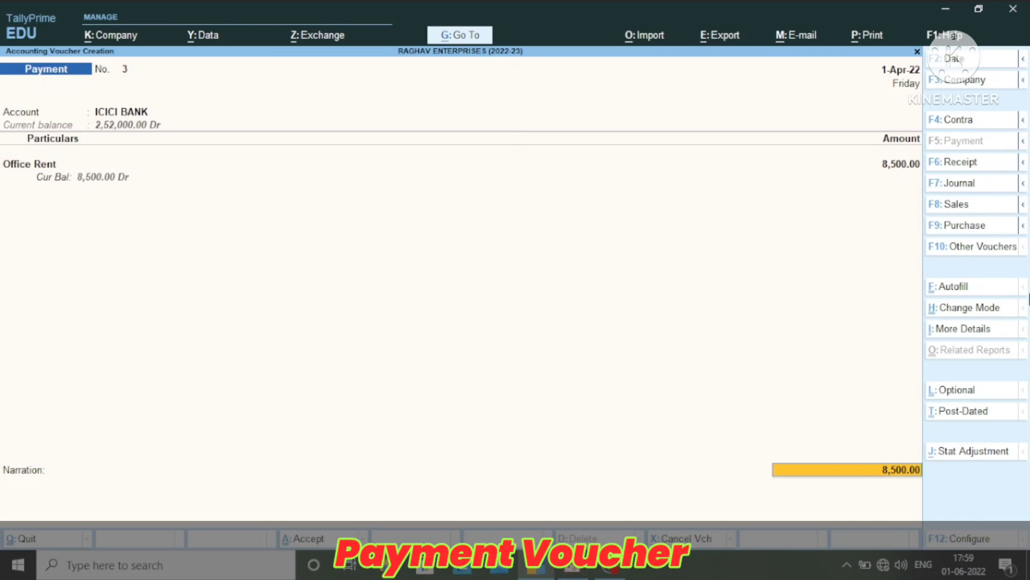
key(Return)
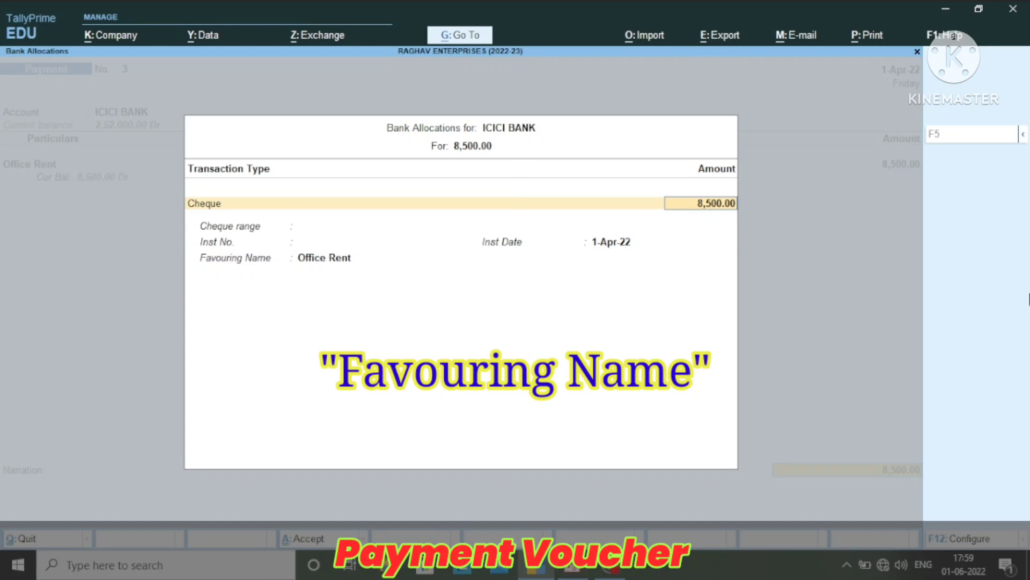
key(Return)
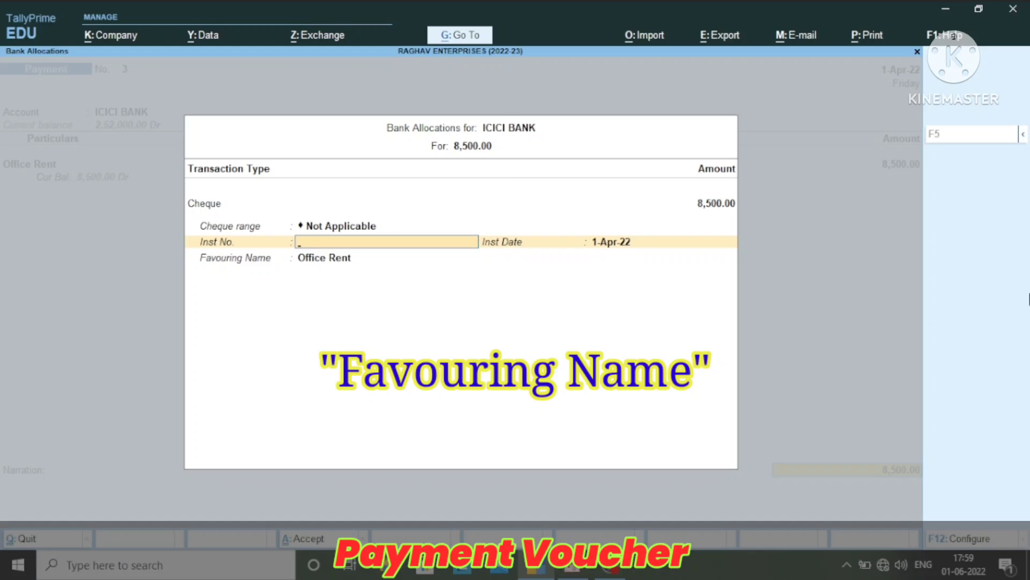
text(000126)
key(Return)
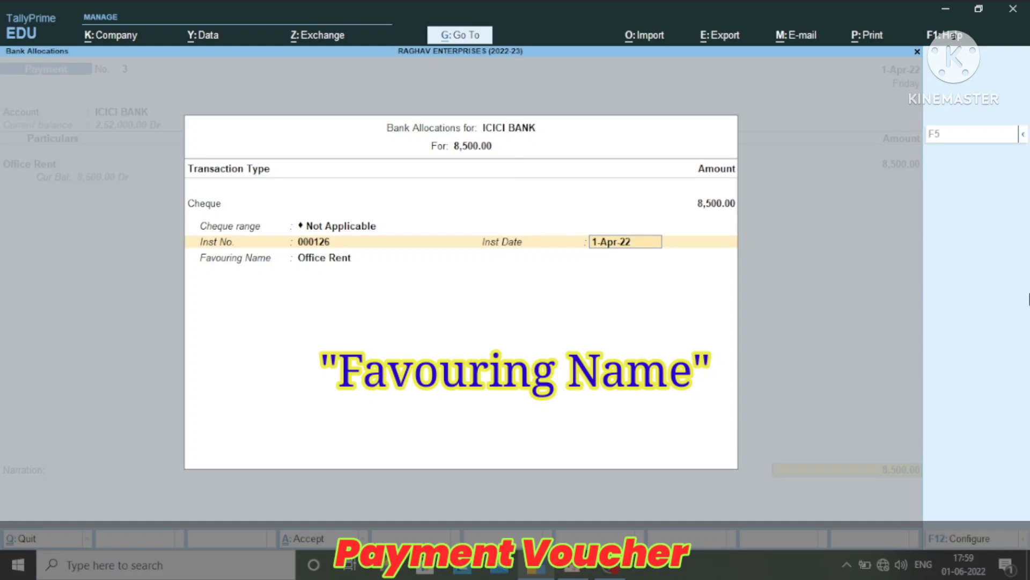
text(2-4)
key(Return)
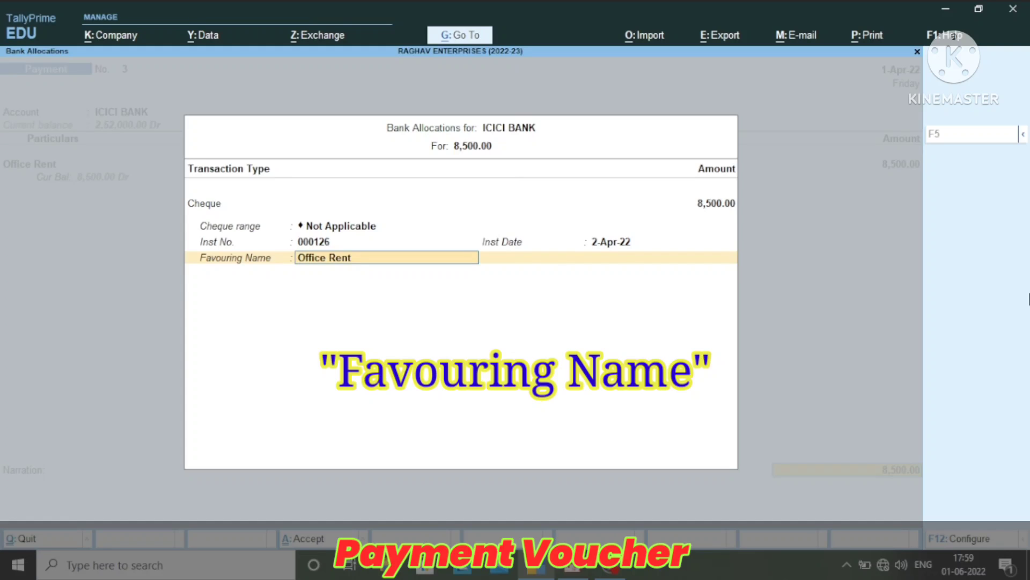
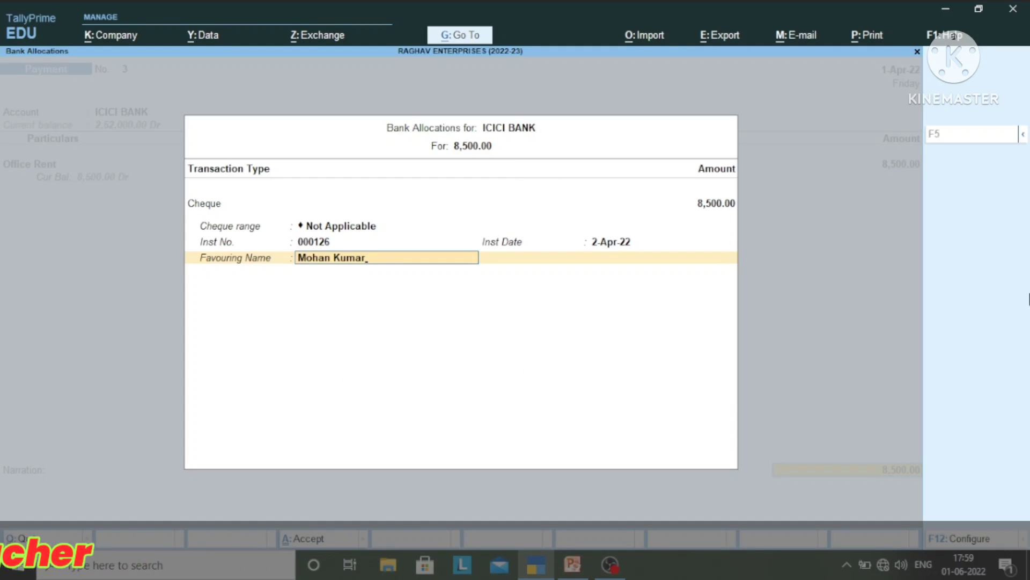
Replace the cheque's favouring name with the payee's full name and save the rent payment voucher
key(Return)
key(Return)
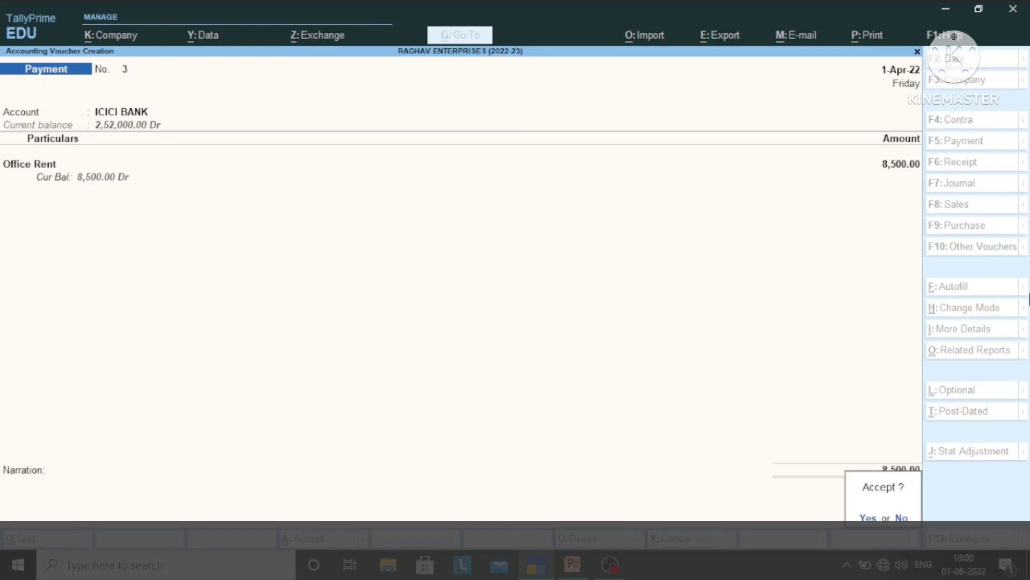
key(Return)
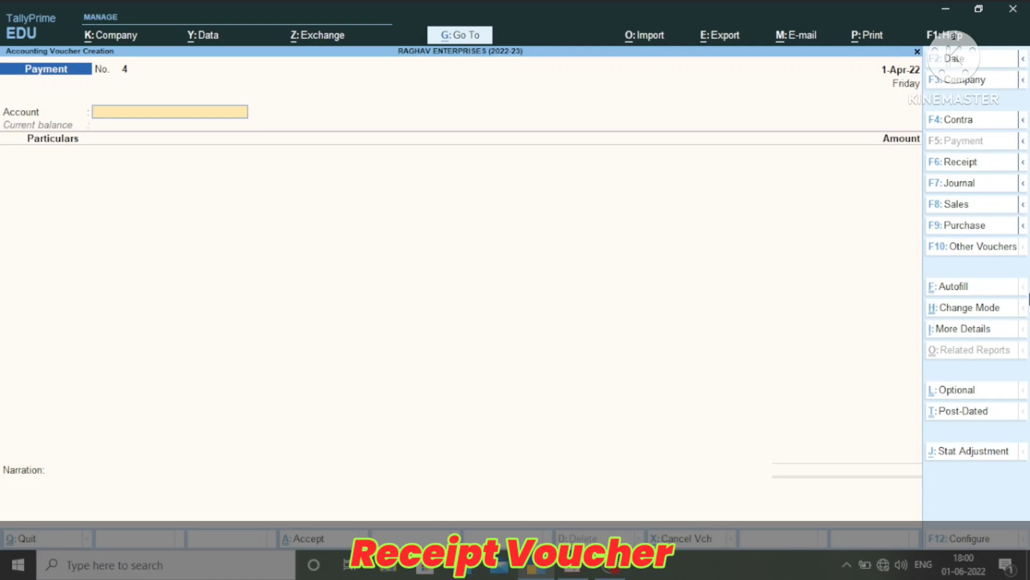
Start a receipt voucher and enter 15,000 received into ICICI BANK from MUKUL ELECTRONICS
key(F6)
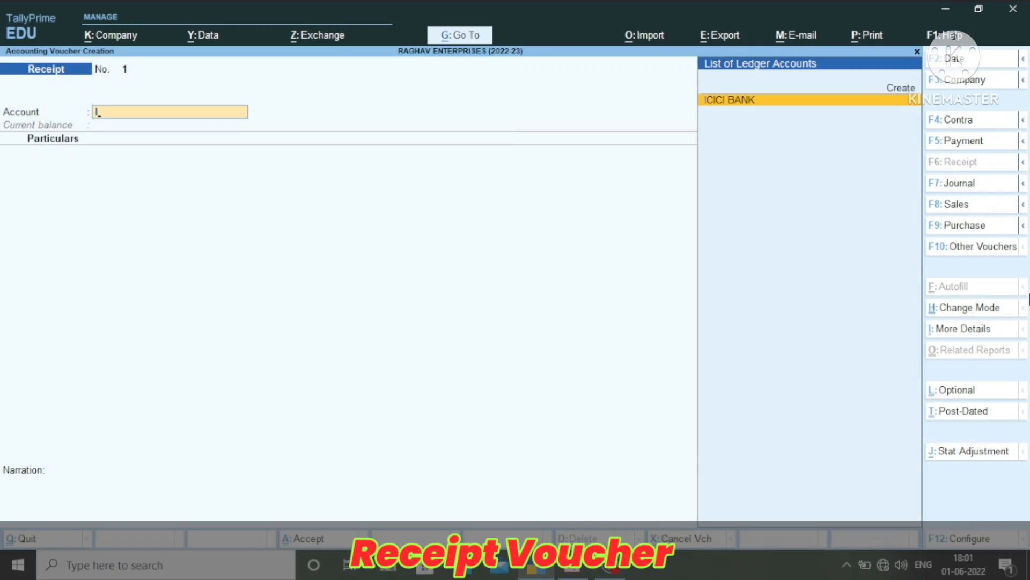
key(Return)
text(Mu)
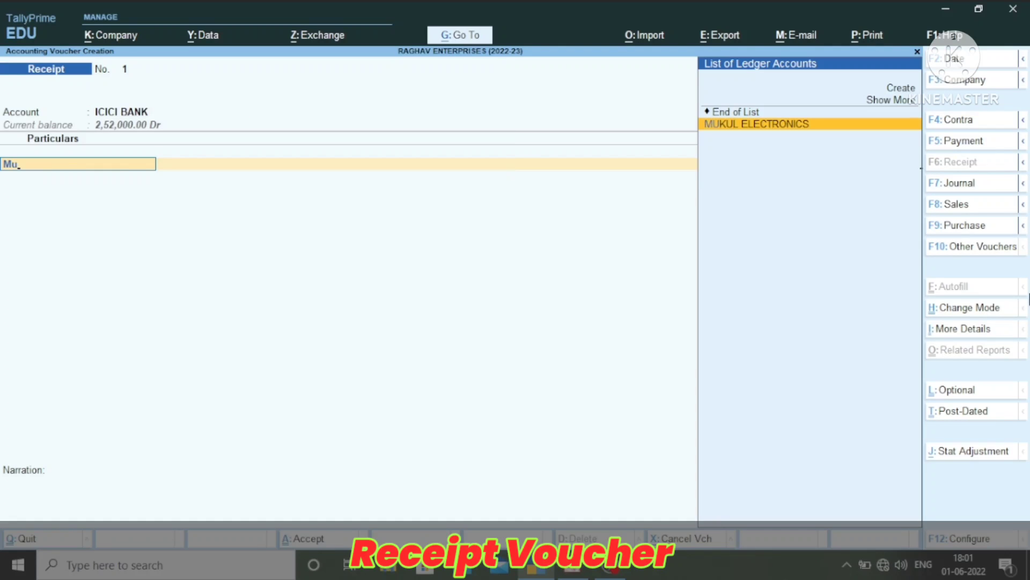
key(Return)
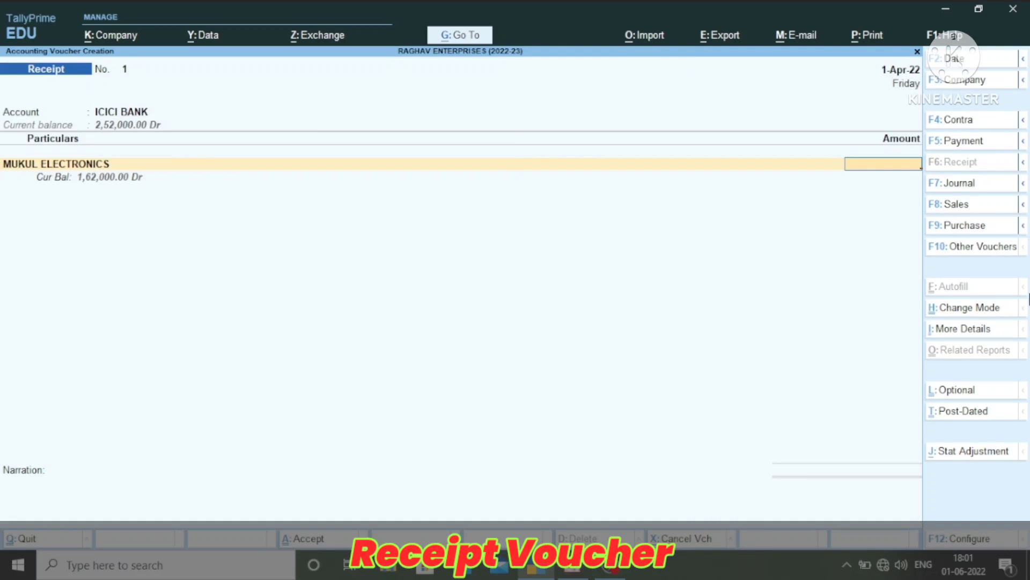
text(15000)
key(Return)
Allocate the full 15,000 as Agst Ref to MUKUL ELECTRONICS' pending bill RE/0383/20-21 and proceed to the bank allocation
key(Return)
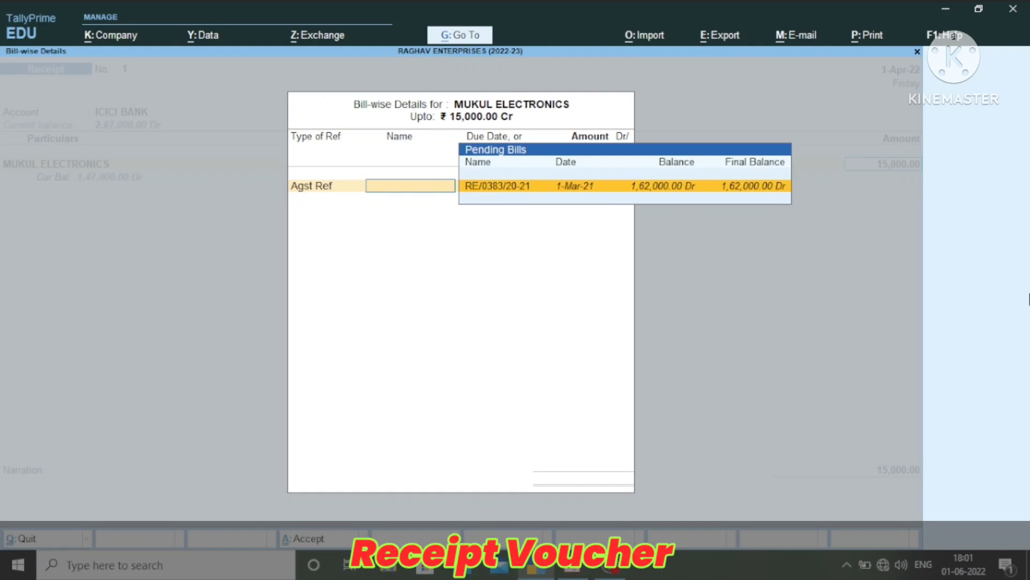
key(Return)
key(Return)
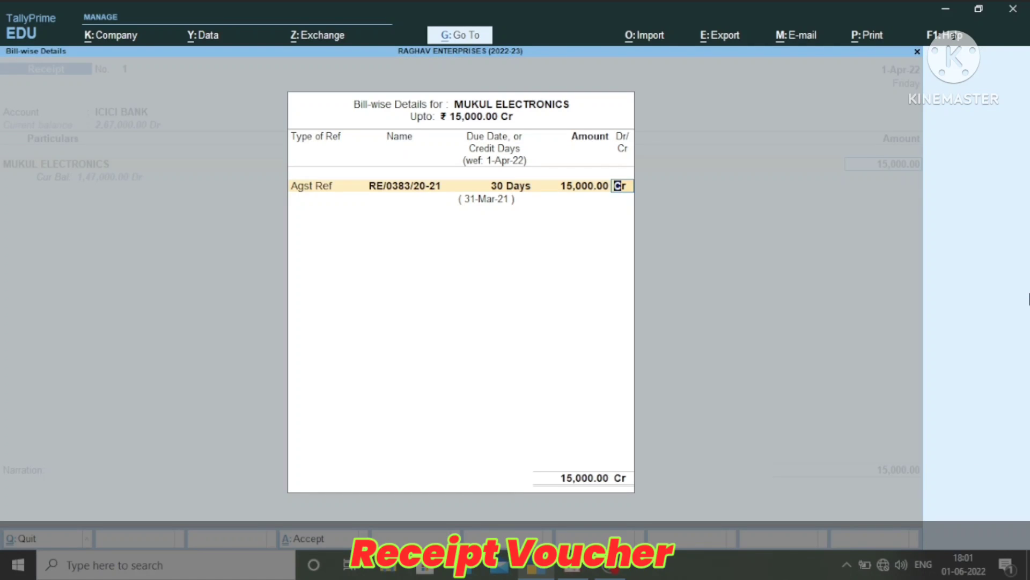
key(Return)
key(Return)
key(Return)
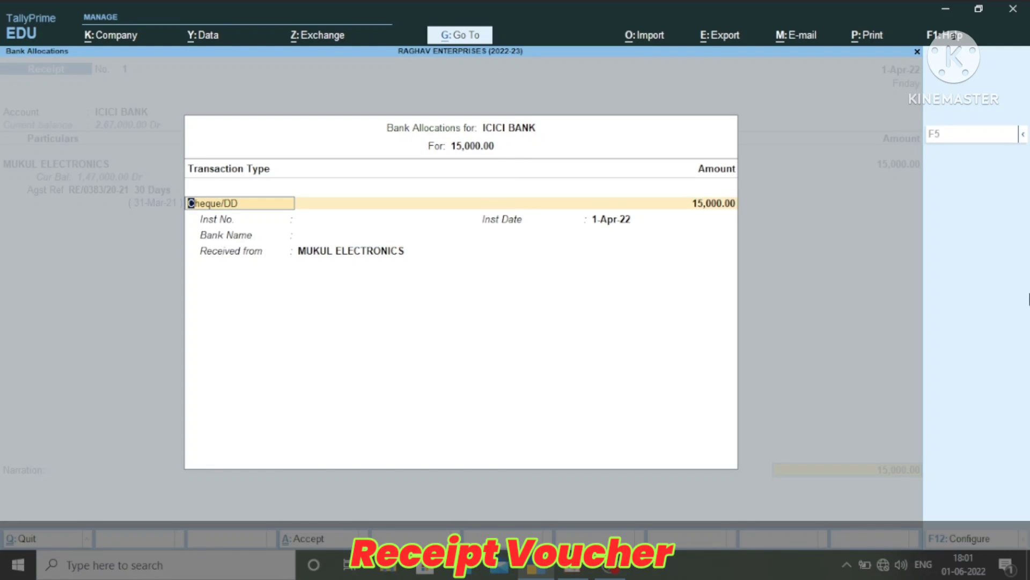
Set the receipt's bank transaction type to e-Fund Transfer with instrument number 012788899
key(BackSpace)
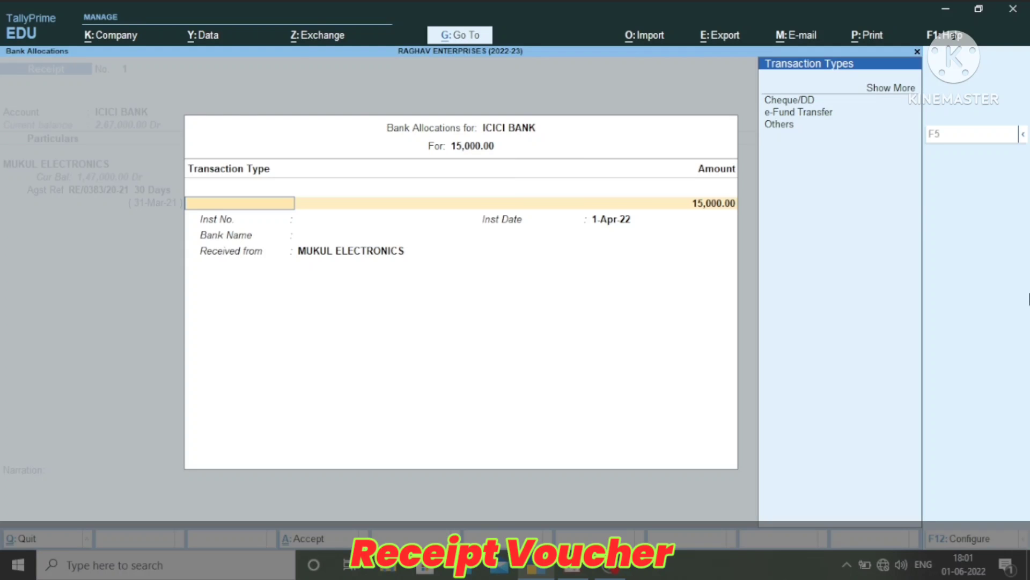
key(Down)
key(Down)
key(Down)
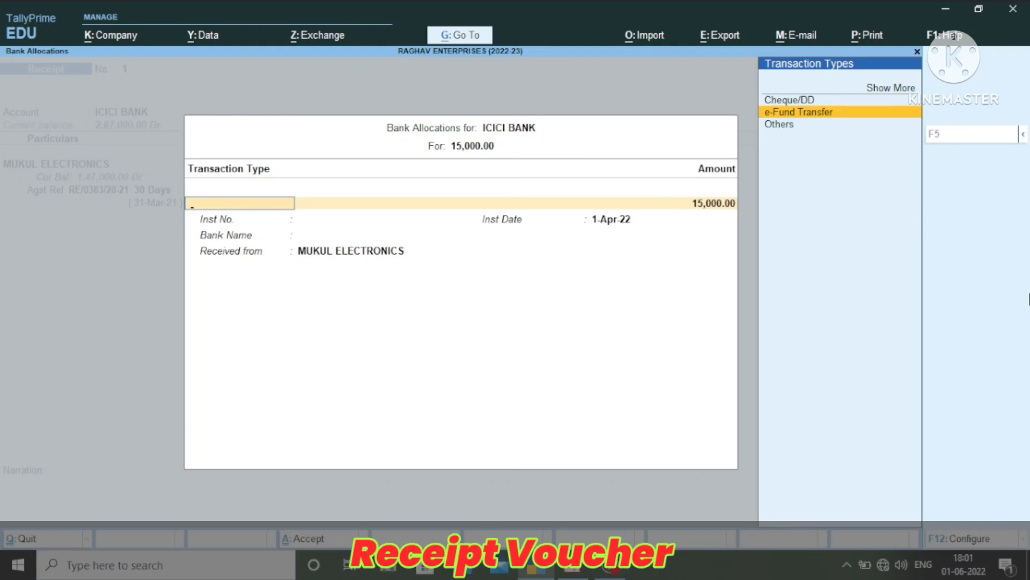
key(Return)
key(Return)
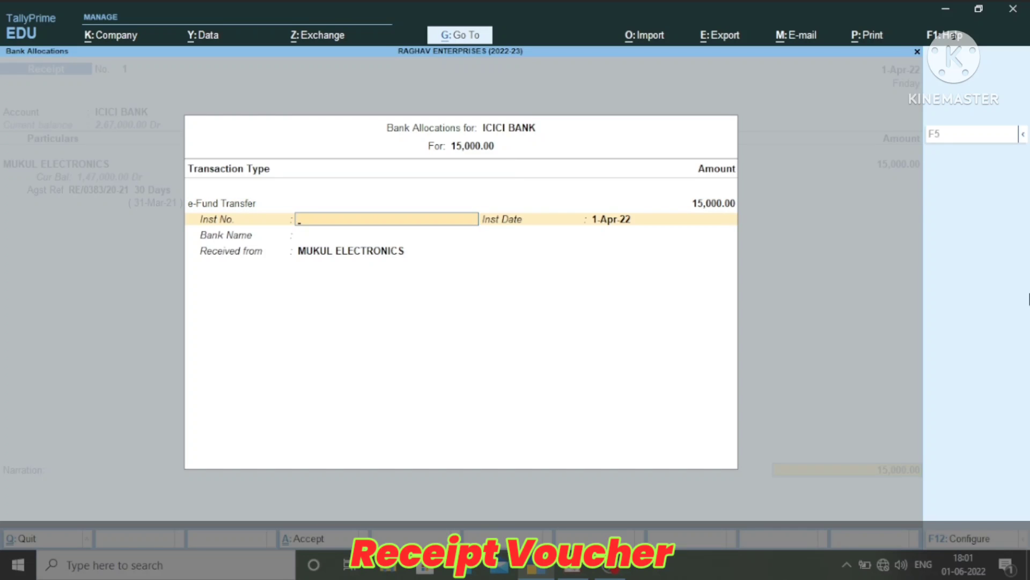
text(012788899)
key(Return)
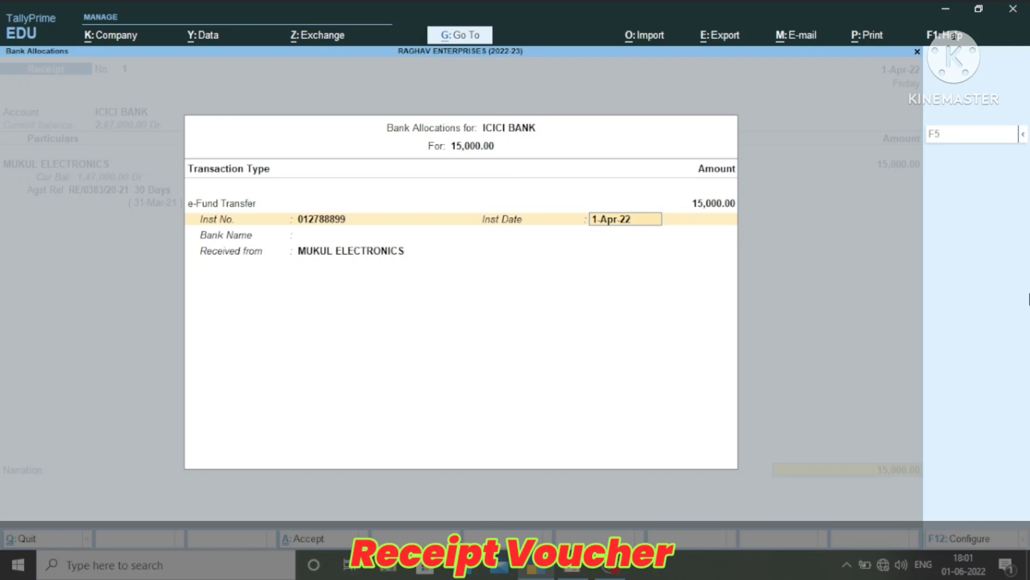
Set the instrument date to 1-Apr-22 and the bank name to Not Applicable, and save the receipt voucher
key(Return)
key(BackSpace)
text(2-4)
key(BackSpace)
key(BackSpace)
key(BackSpace)
text(1-4)
key(Return)
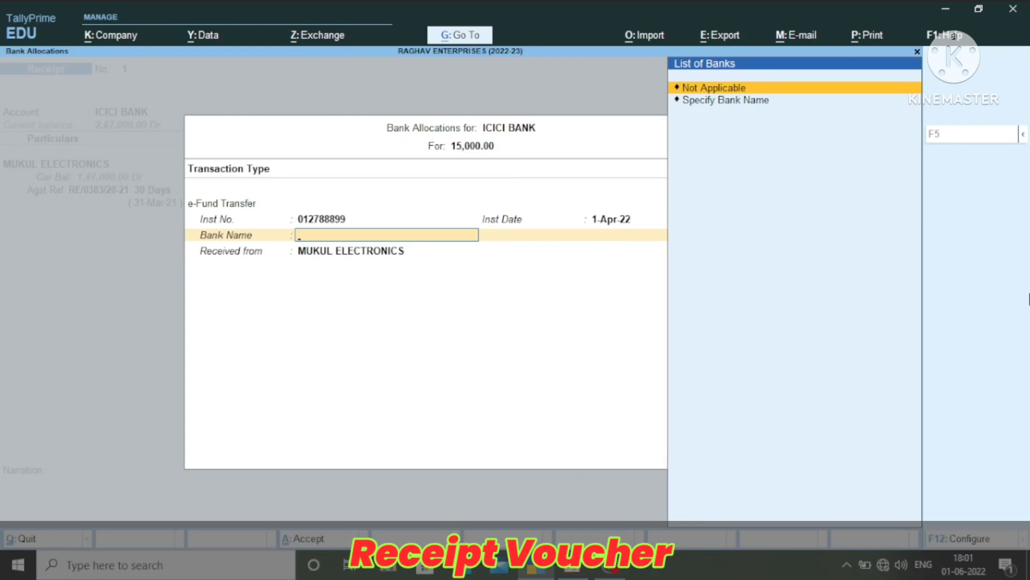
key(Return)
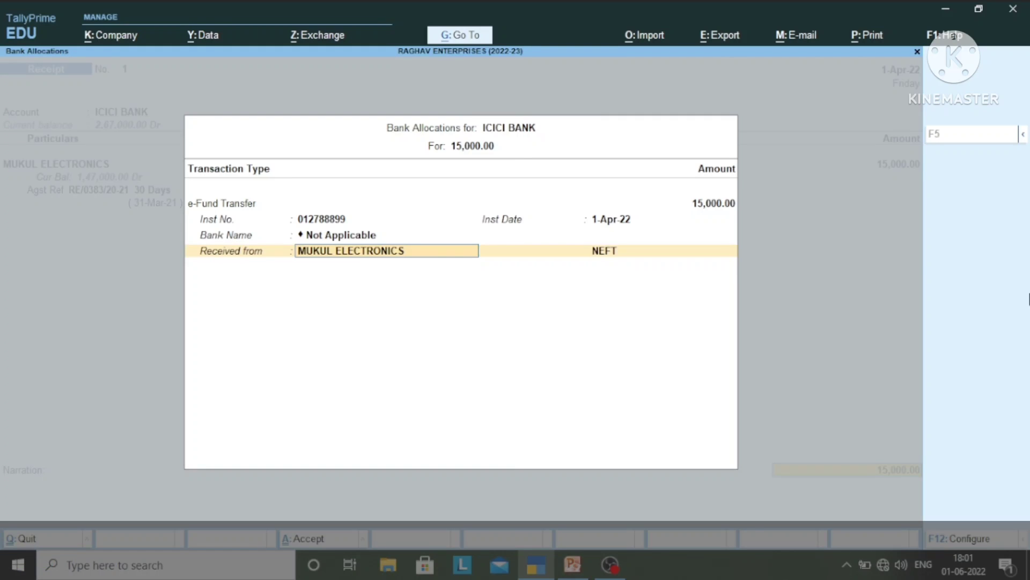
key(Return)
key(Return)
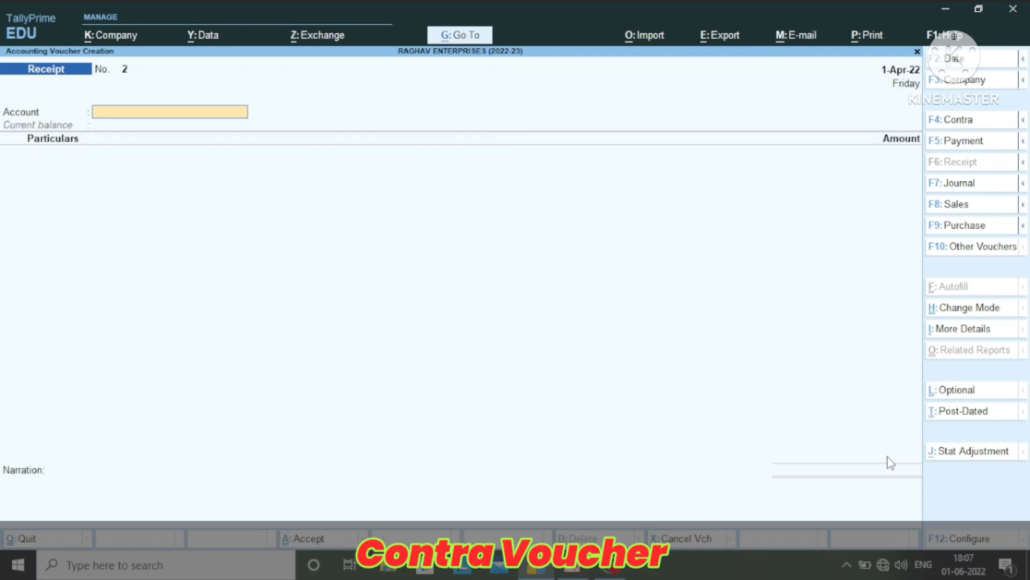
Start a contra voucher and enter a cash withdrawal of 10,200 from ICICI BANK into the CASH account
key(F4)
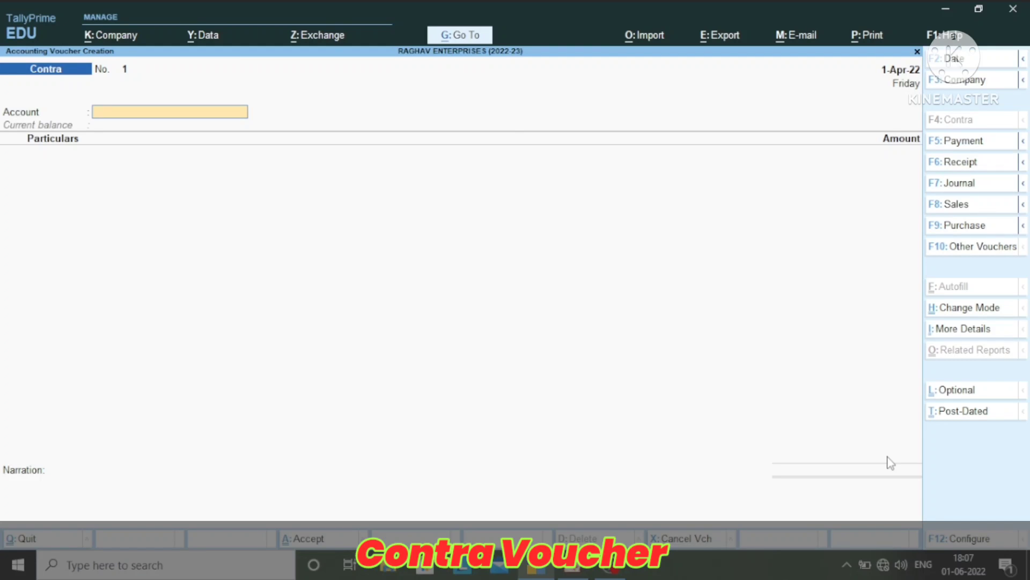
text(Cas)
key(Return)
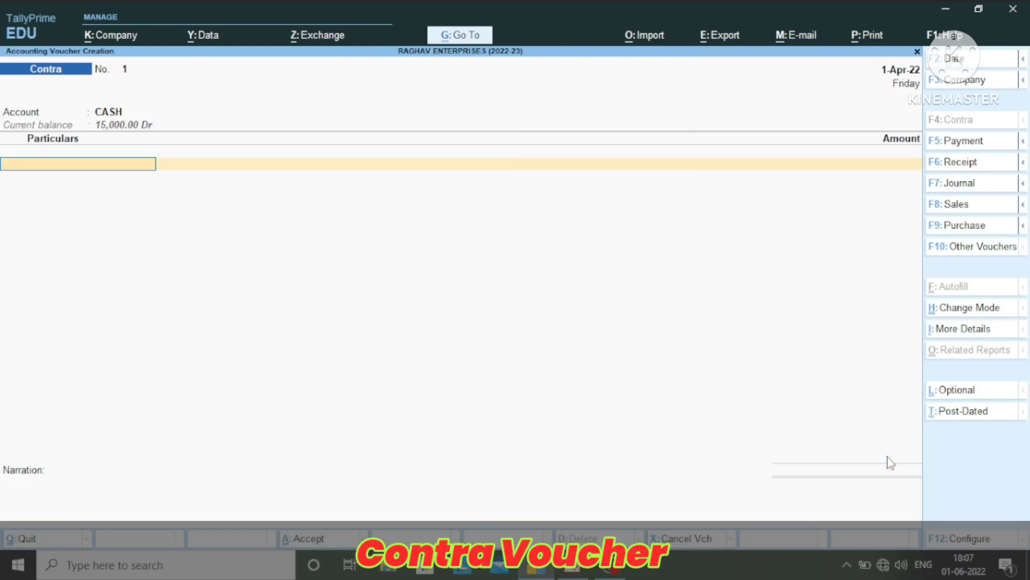
text(Ic)
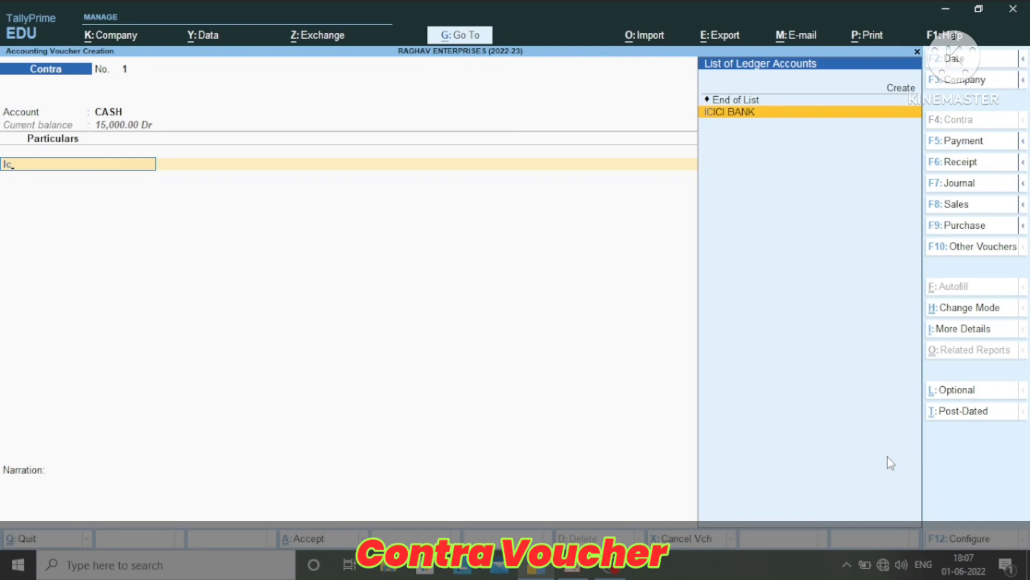
key(Return)
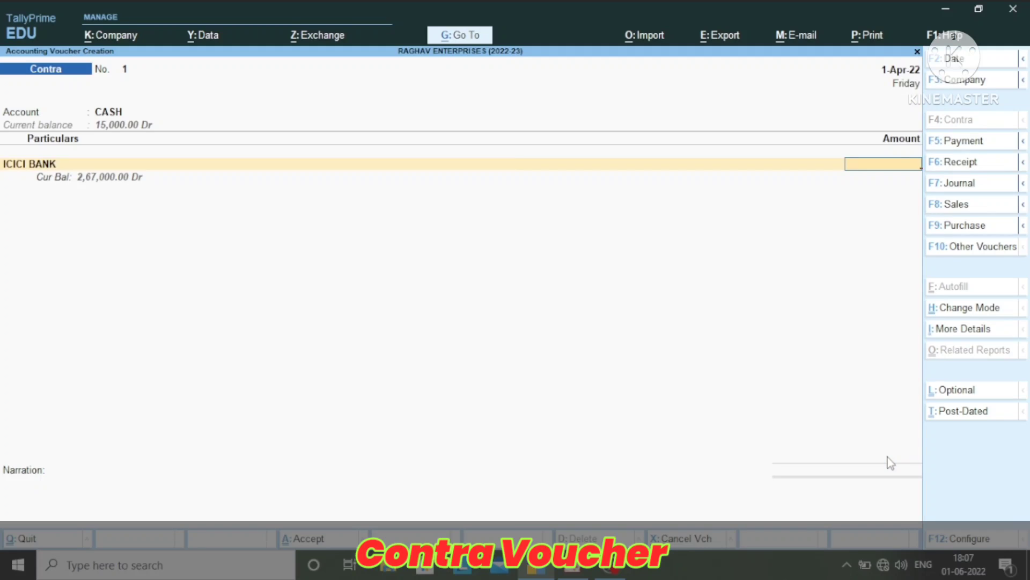
text(102000)
key(Return)
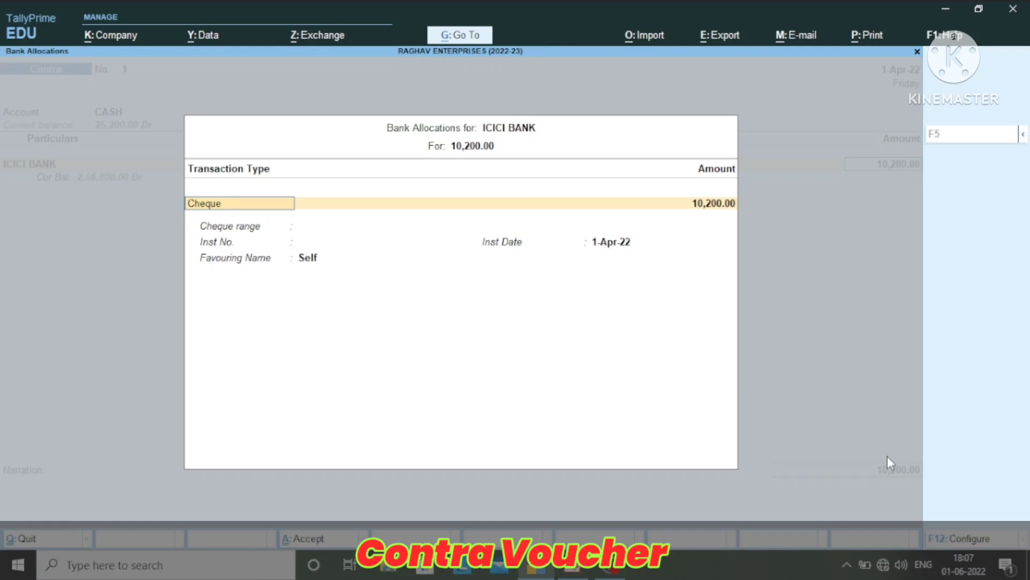
Enter the withdrawal's bank allocation as cheque 000127 dated 1-Apr-22 favouring Self, with cheque range Not Applicable
key(Return)
key(Return)
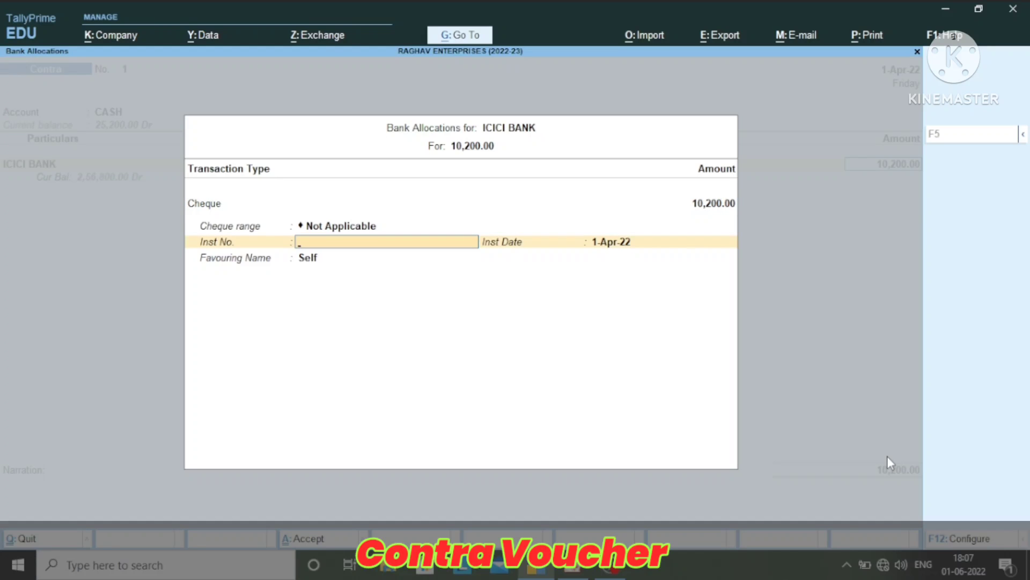
text(000127)
key(Return)
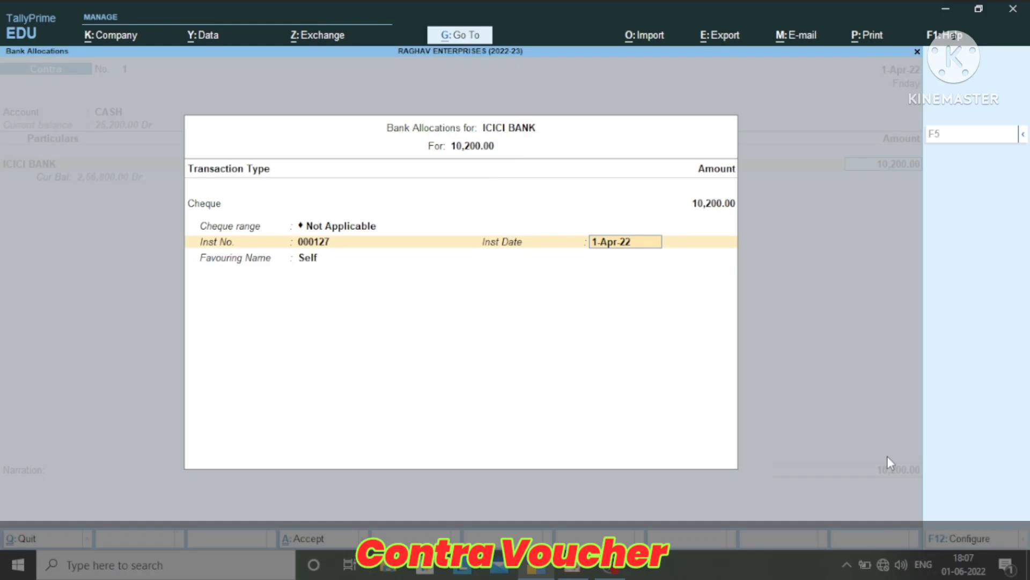
key(Return)
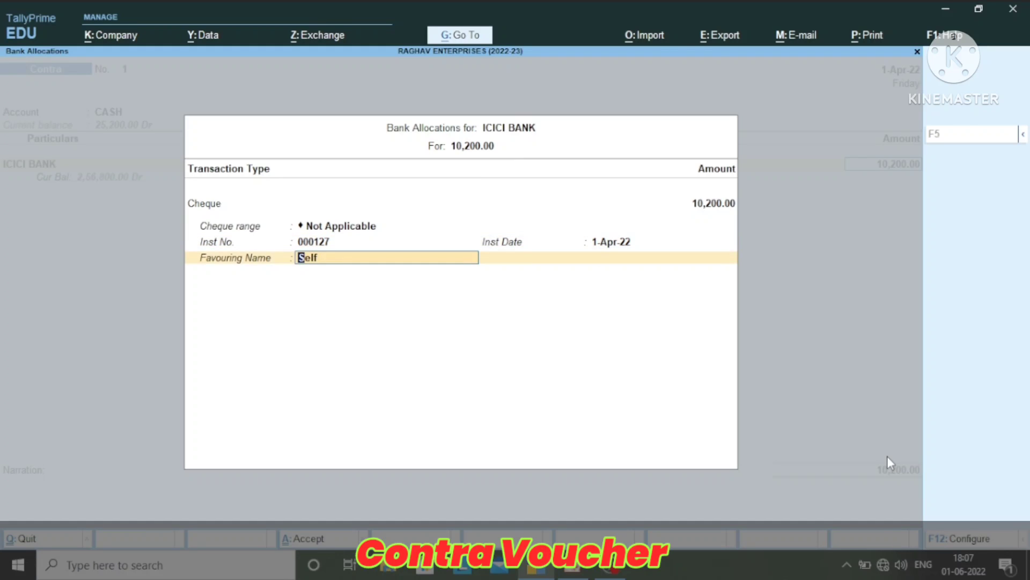
key(Return)
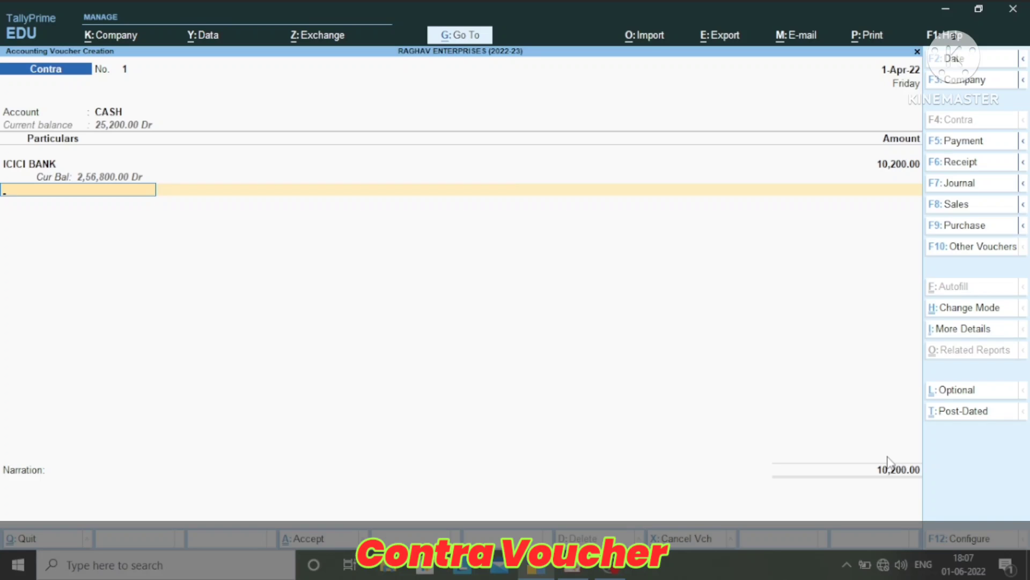
End the entry list and save the withdrawal contra voucher without a narration
key(Return)
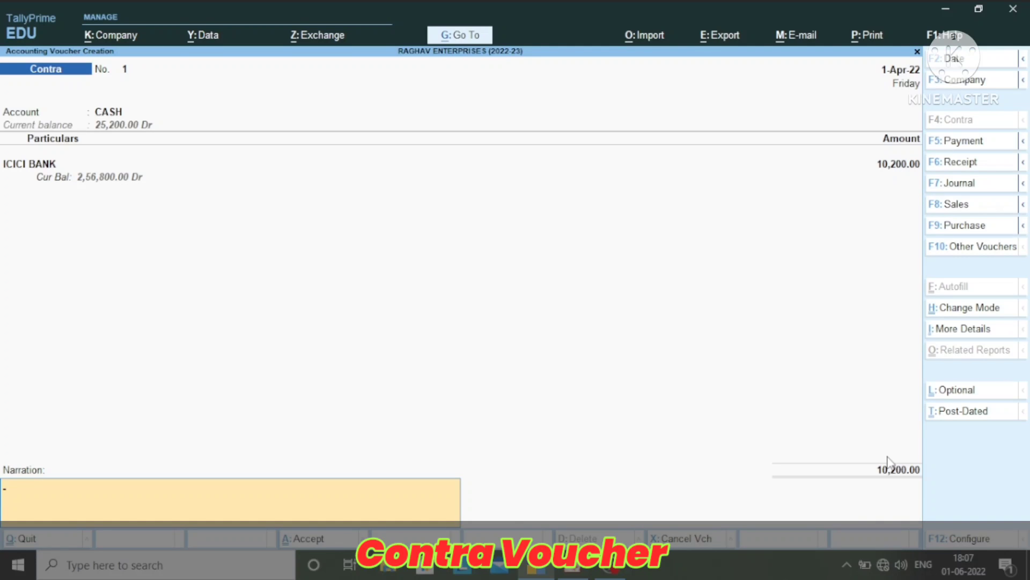
key(Return)
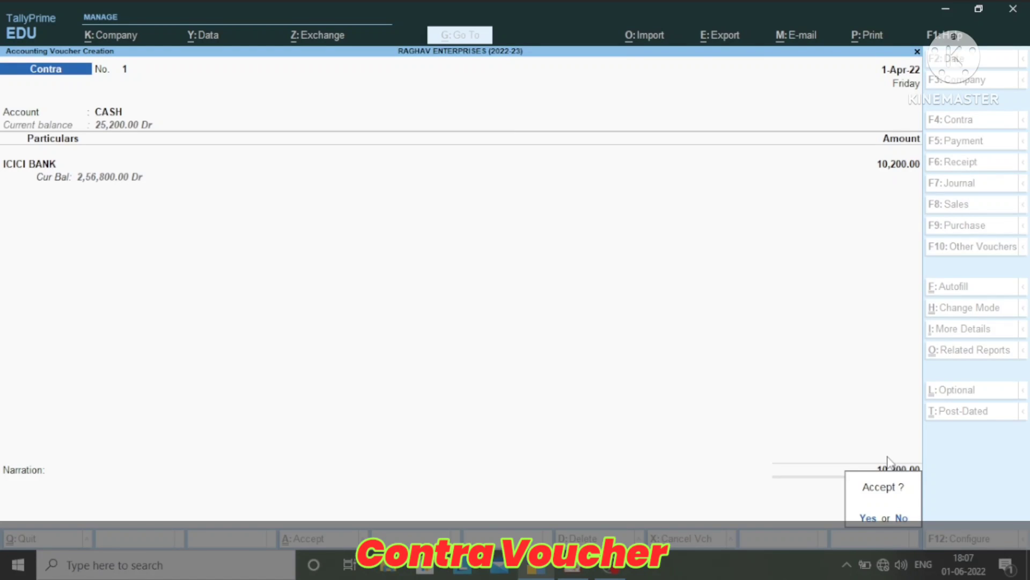
key(Return)
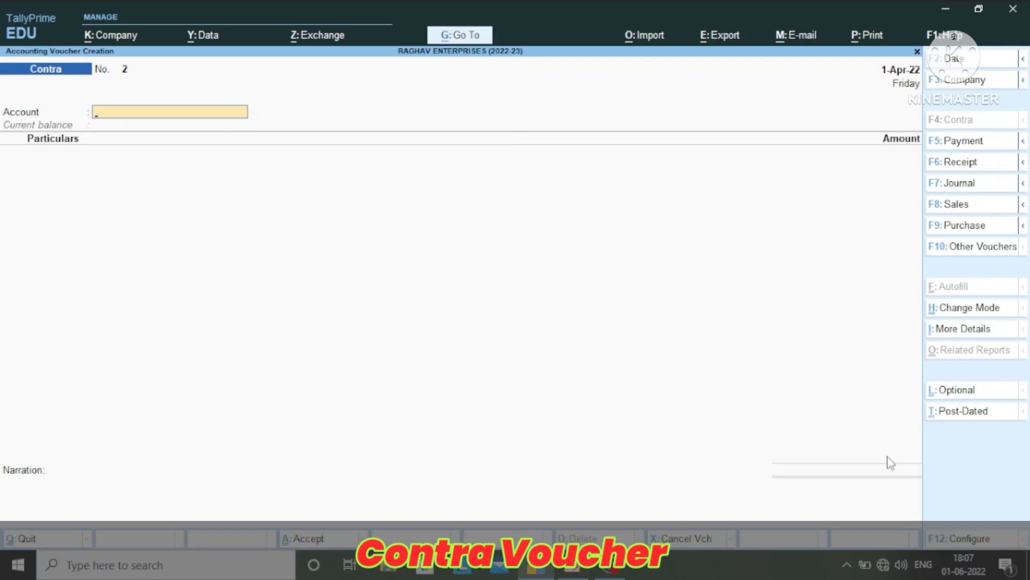
Enter a deposit of 20,000 from CASH into ICICI BANK in the new contra voucher
text(I)
key(Return)
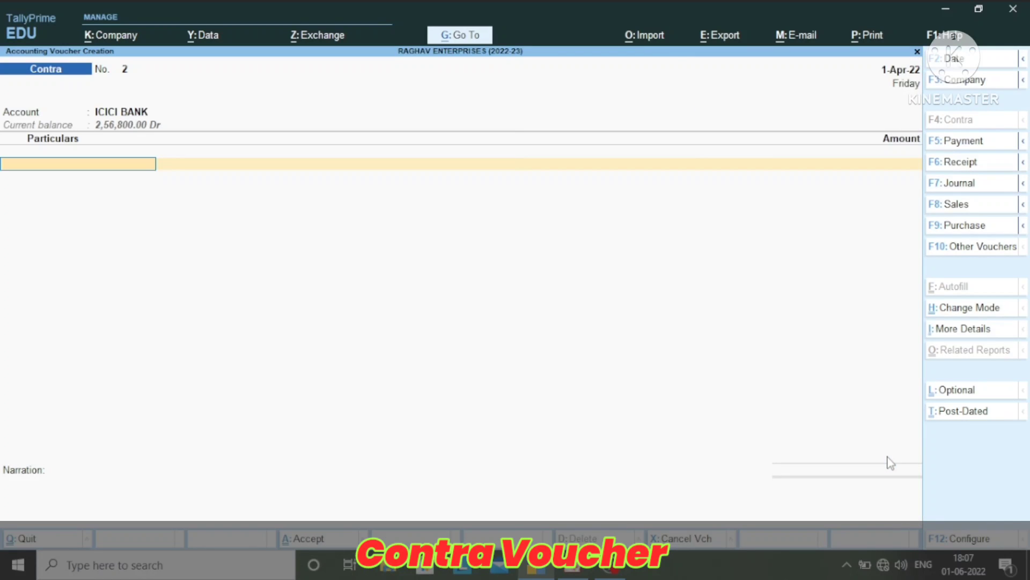
text(Cas)
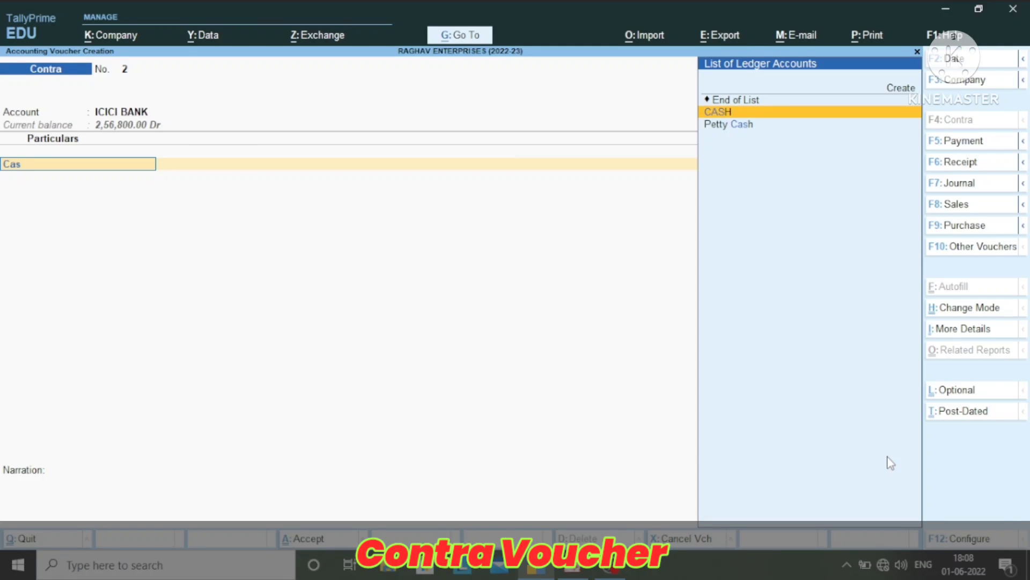
key(Return)
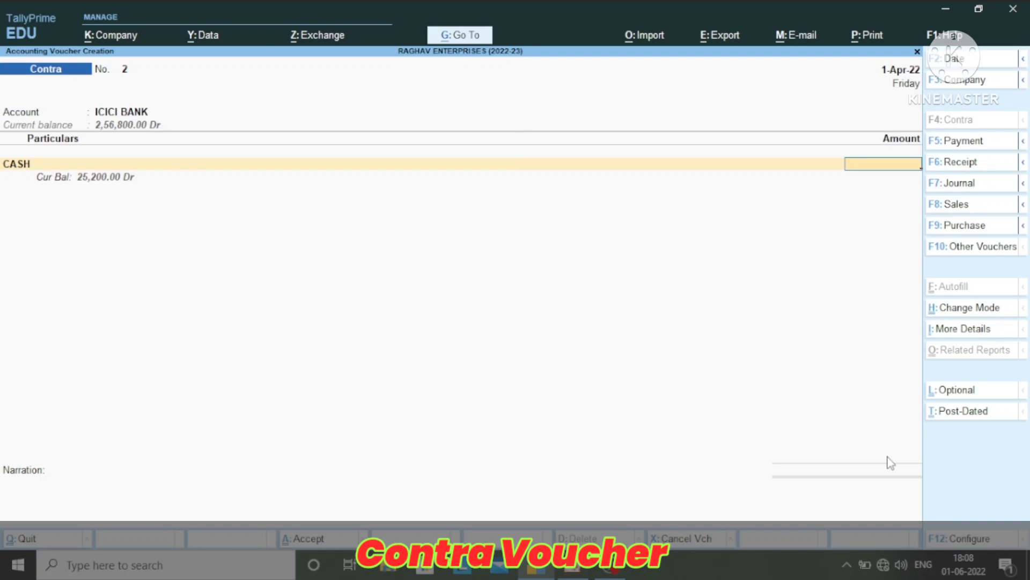
text(20000)
key(Return)
Allocate the deposit as a Cash transaction made up of 10 notes of the 2000 denomination
key(Return)
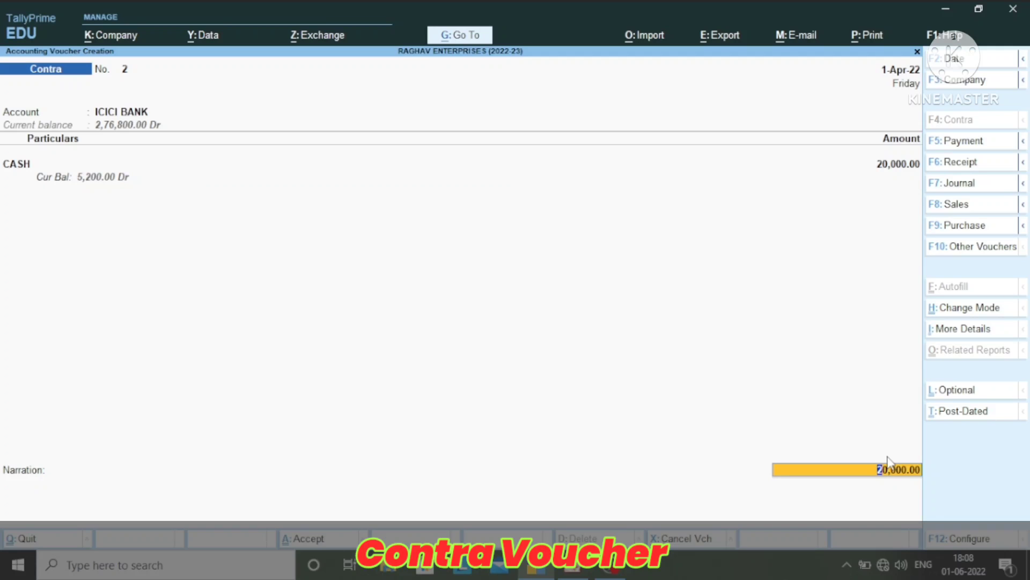
key(Return)
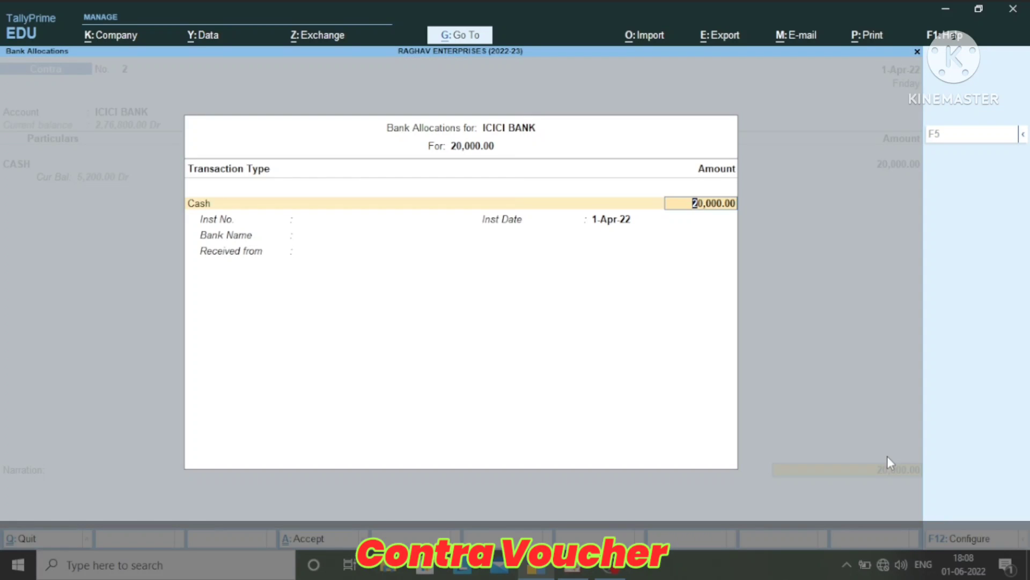
key(Return)
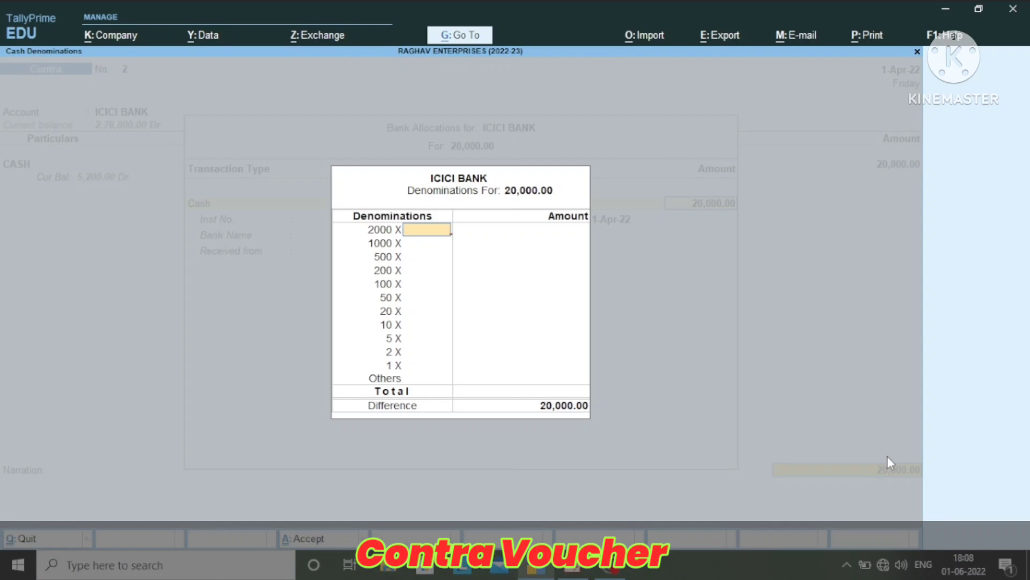
text(10)
key(Return)
Set the deposit's bank name to Not Applicable, leave the payer blank and save the contra voucher
key(Return)
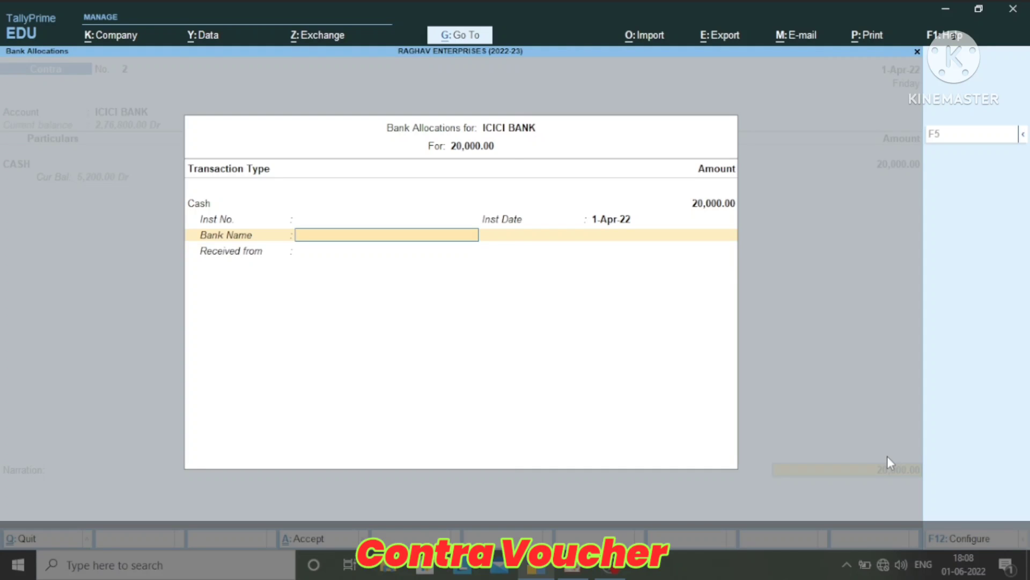
key(Return)
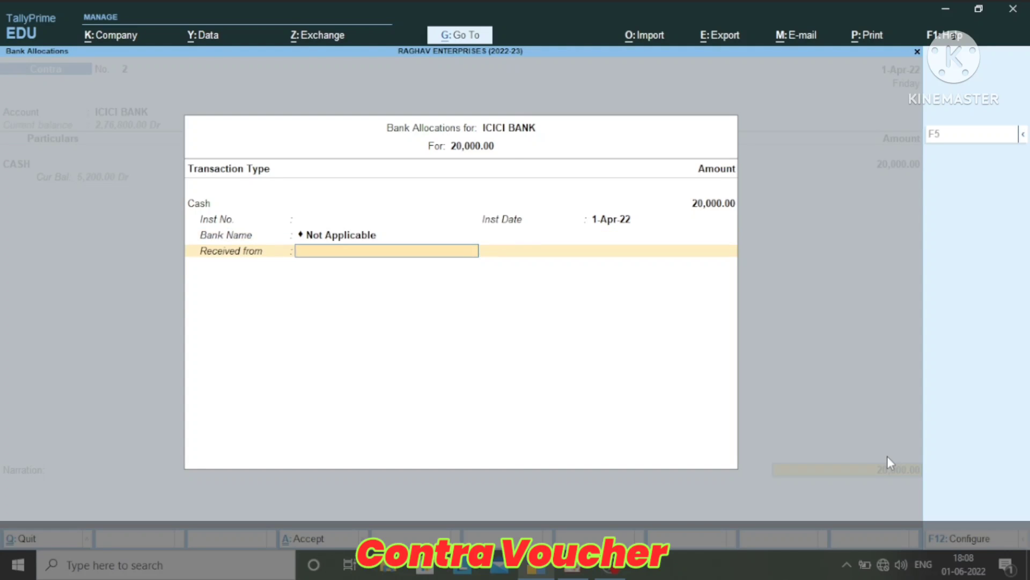
key(Return)
key(Return)
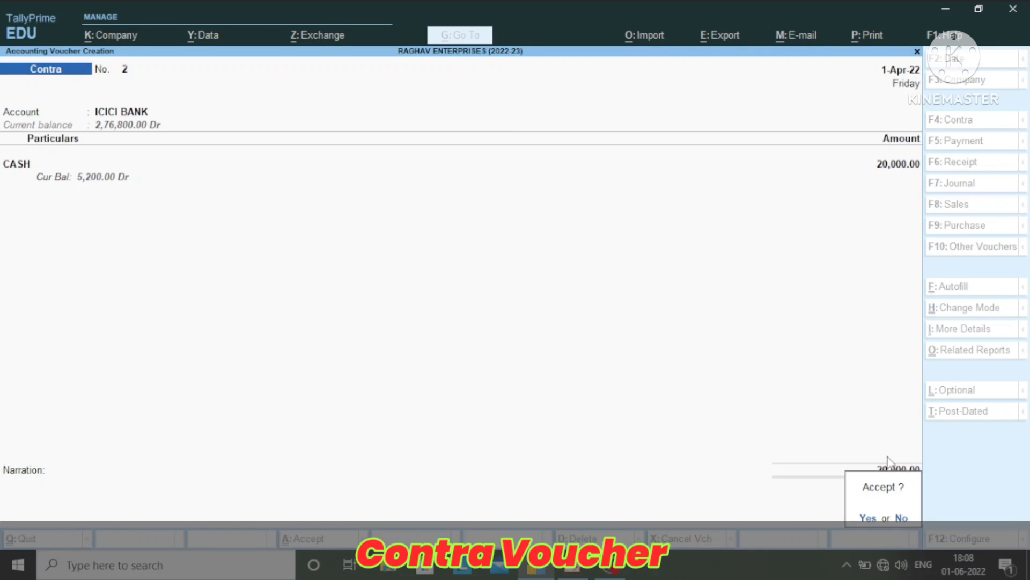
key(Return)
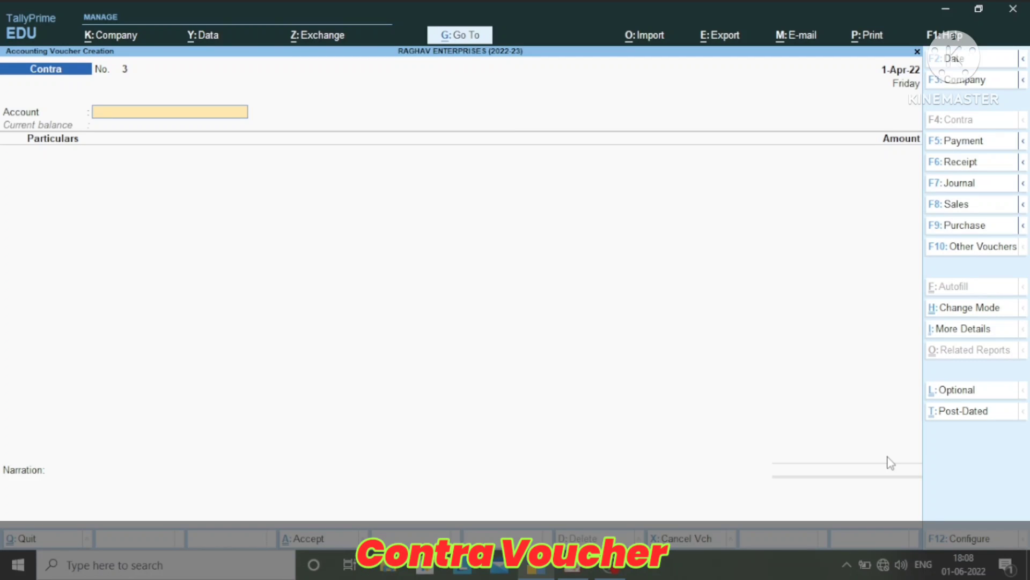
Enter a transfer of 2,500 from CASH to Petty Cash in the new contra voucher
text(P)
key(Return)
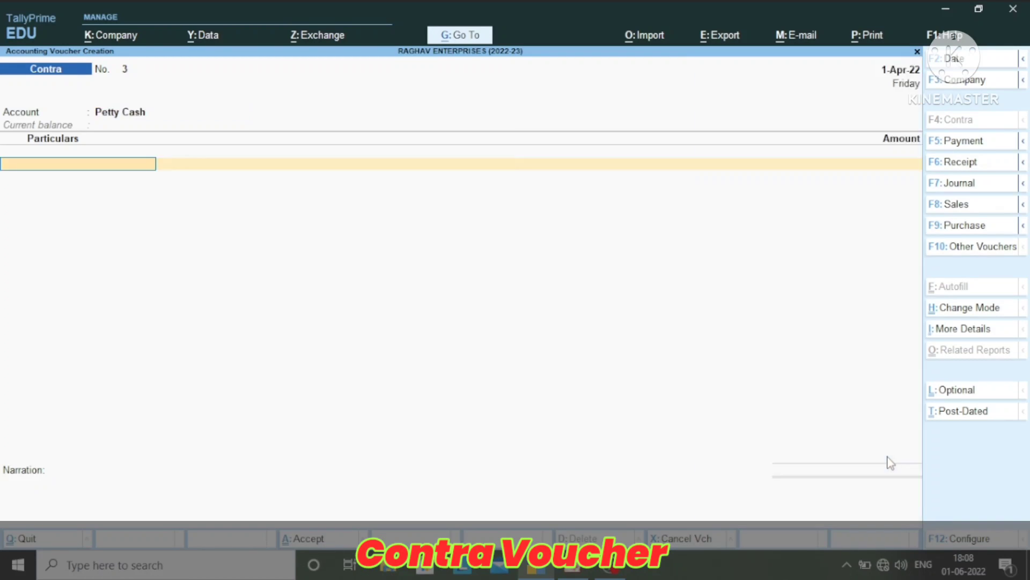
text(Cas)
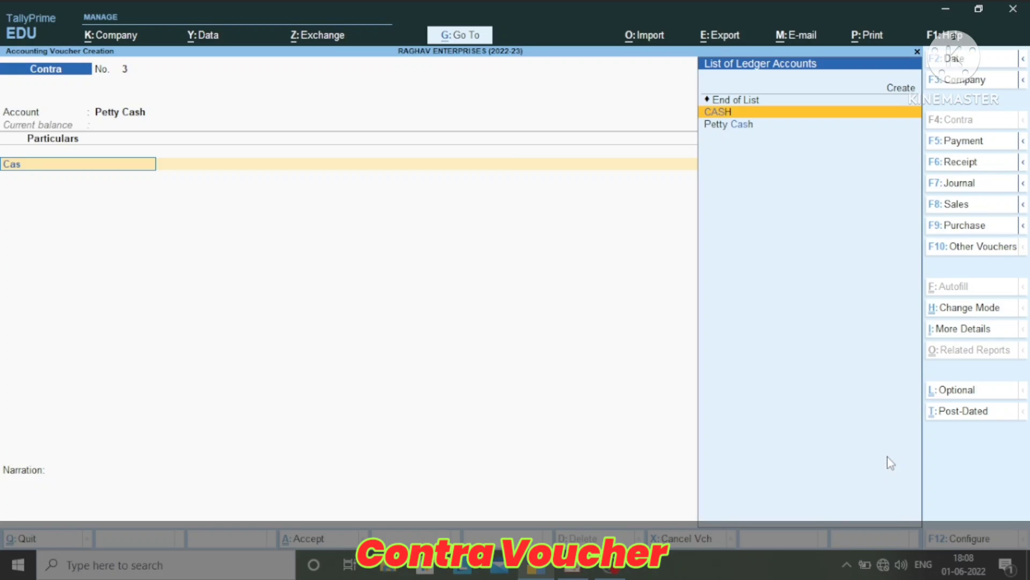
key(Return)
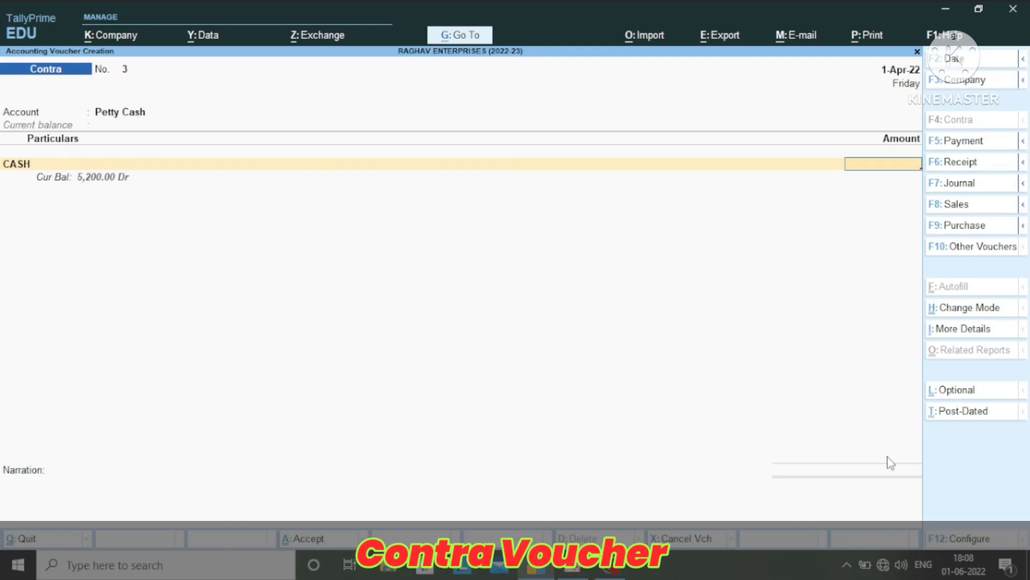
text(2500)
key(Return)
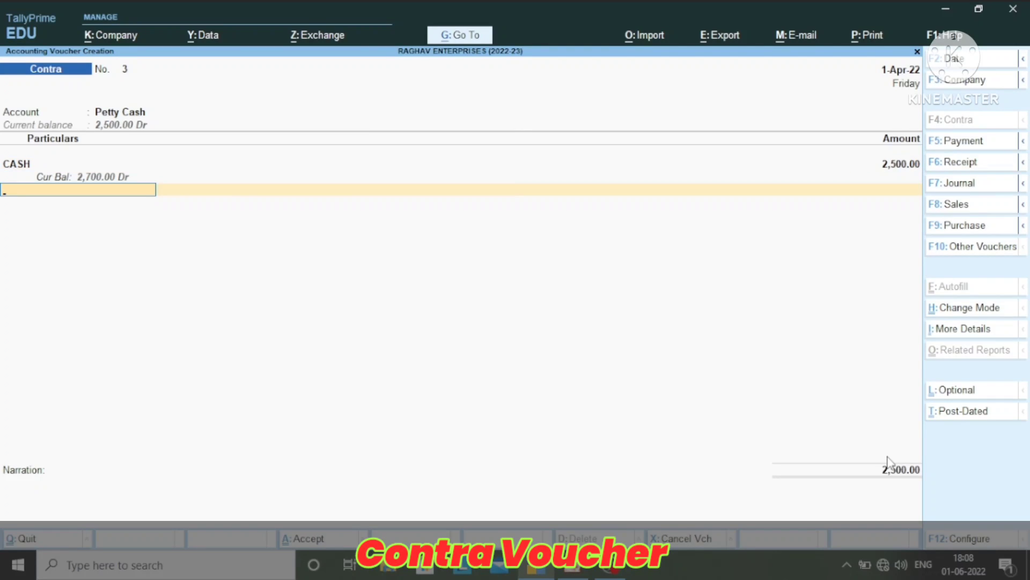
End the entry list and save the petty cash contra voucher without a narration
key(Return)
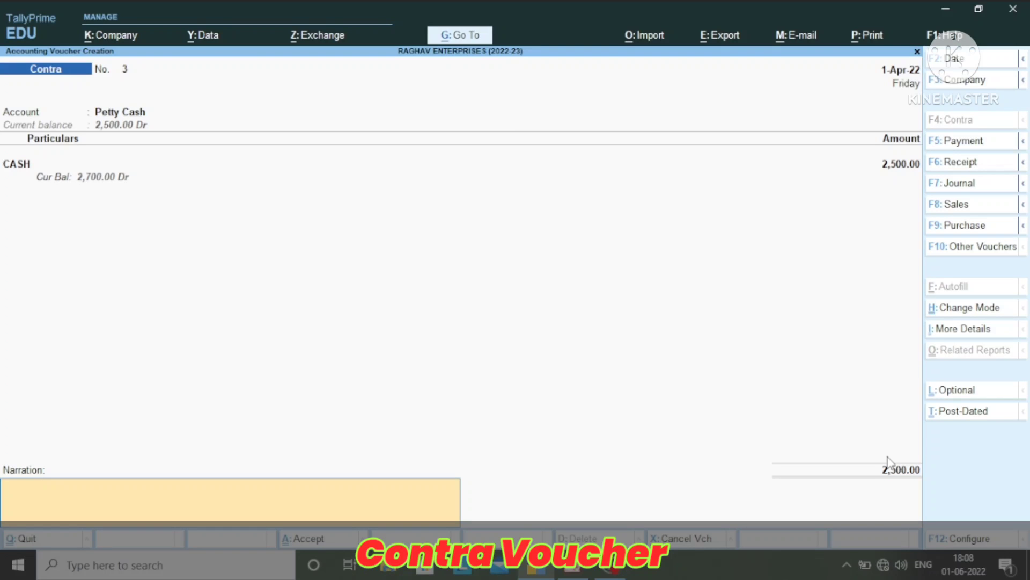
key(Return)
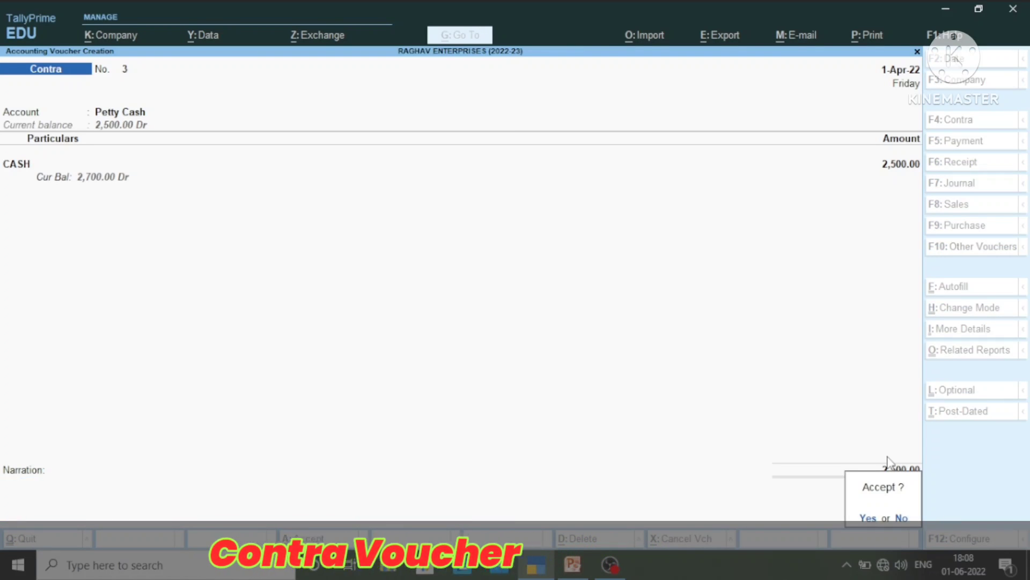
key(Return)
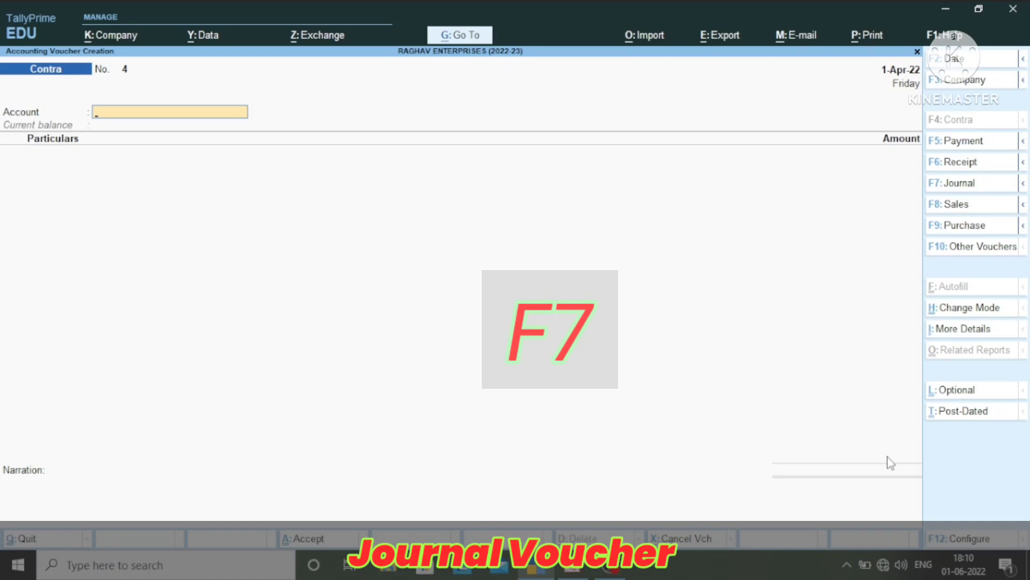
Start a journal voucher and debit the Depreciation ledger with 8,500
key(F7)
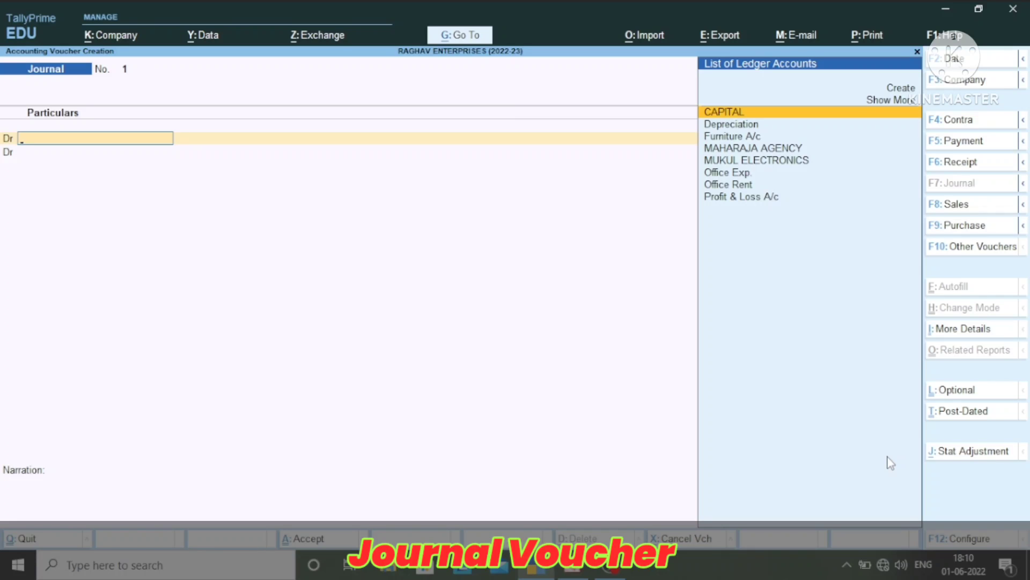
key(Down)
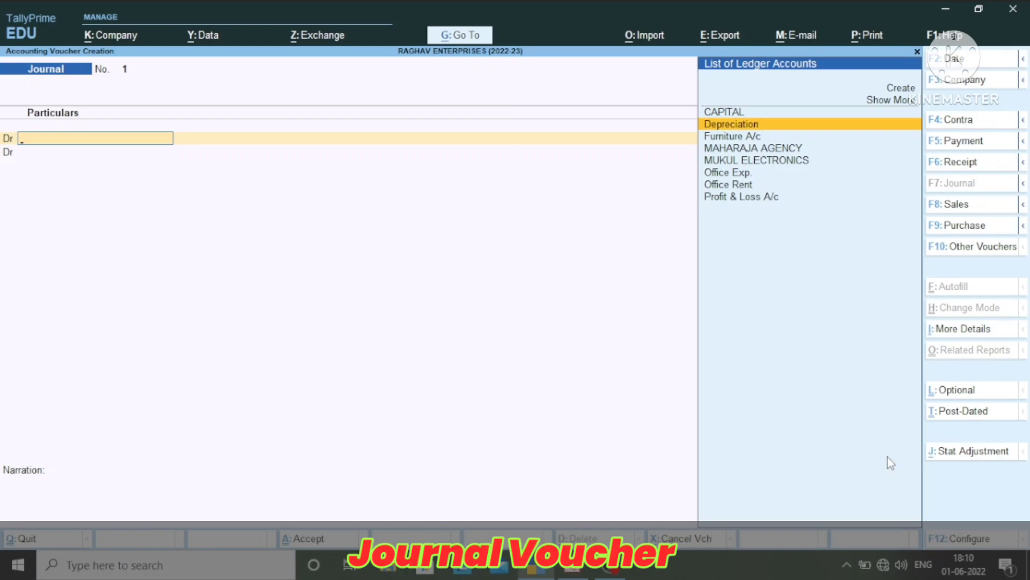
key(Return)
text(8500)
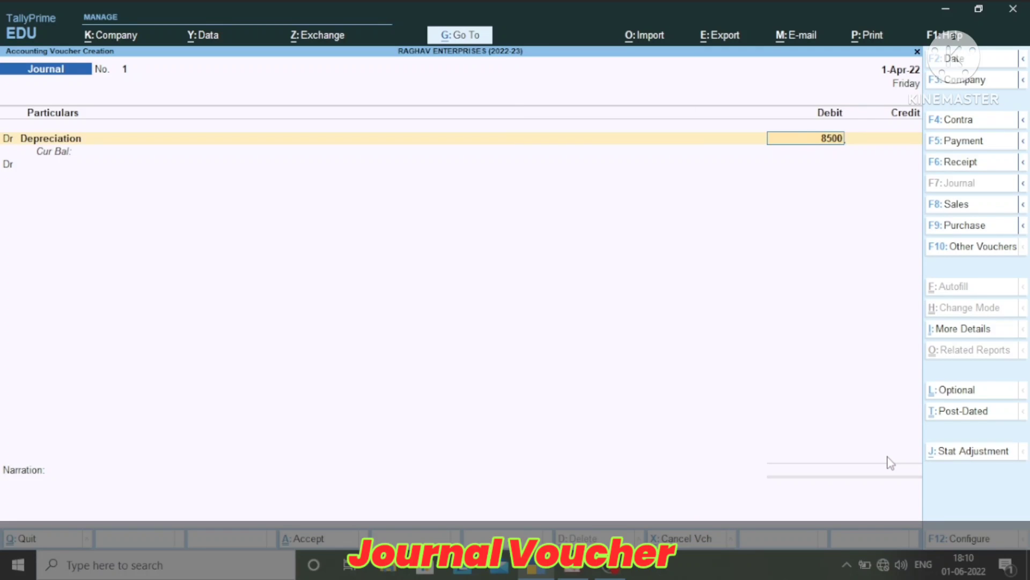
key(Return)
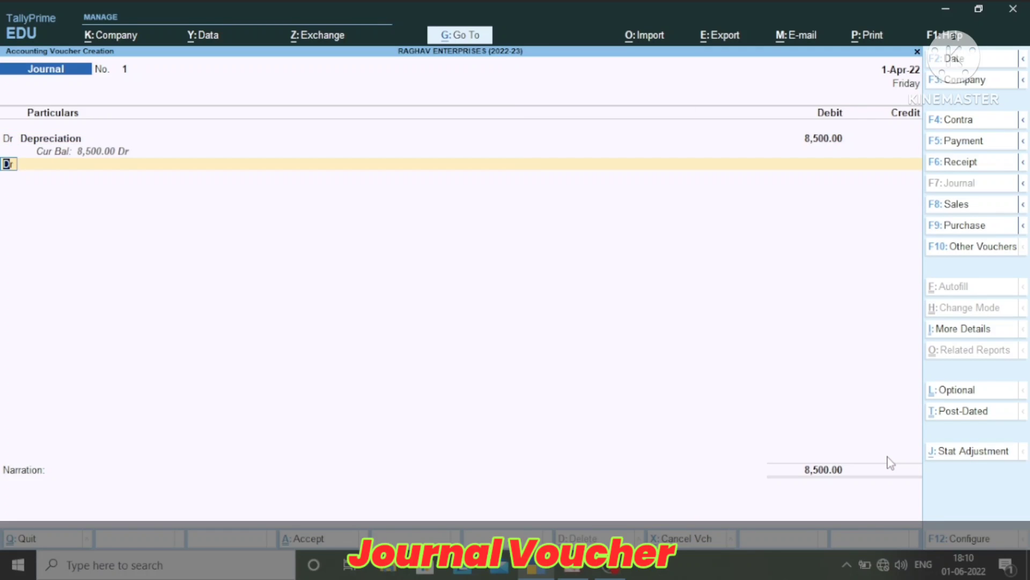
Credit Furniture A/c with 8,500 and save the depreciation journal voucher without a narration
text(c)
key(Return)
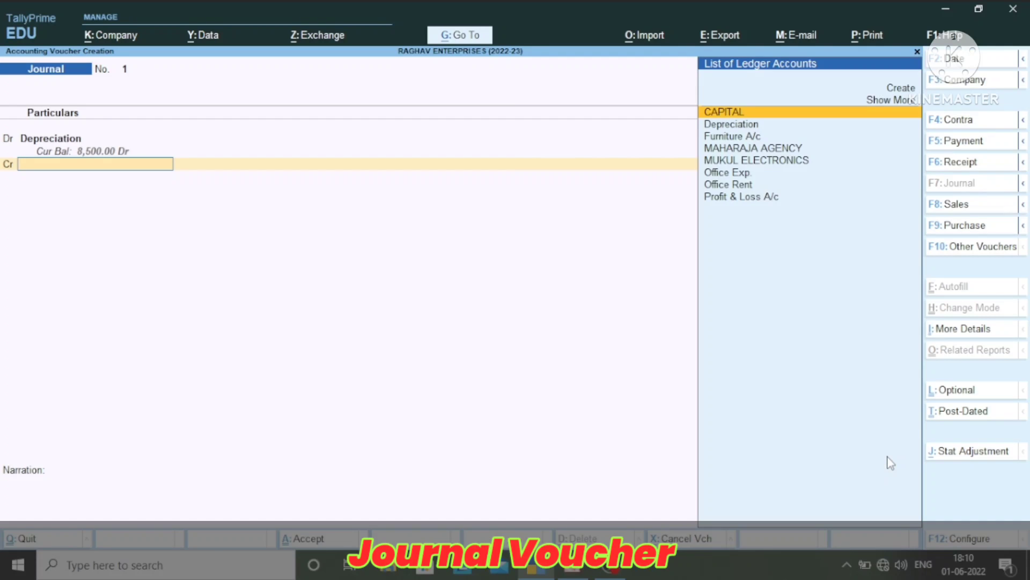
text(F)
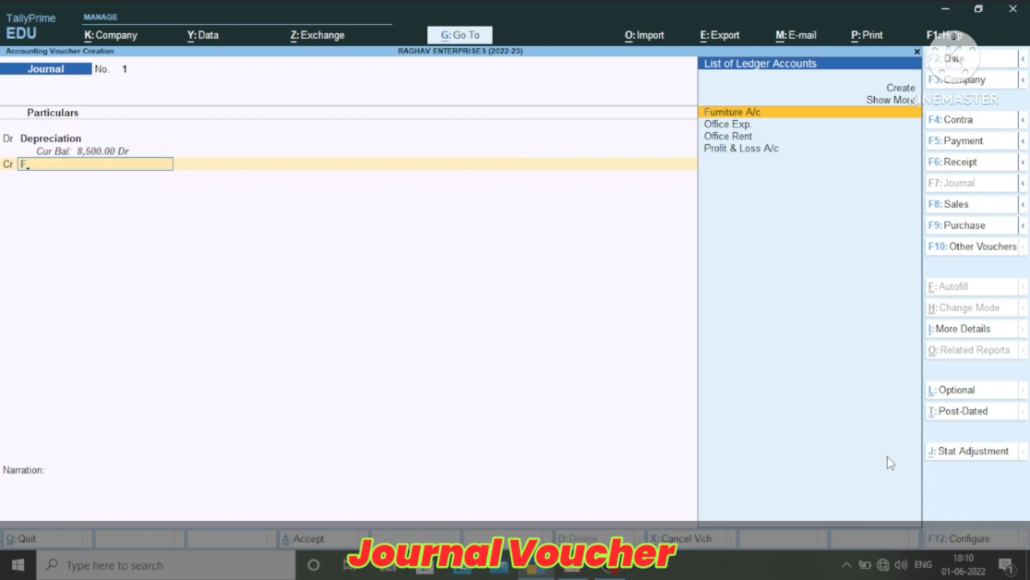
key(Return)
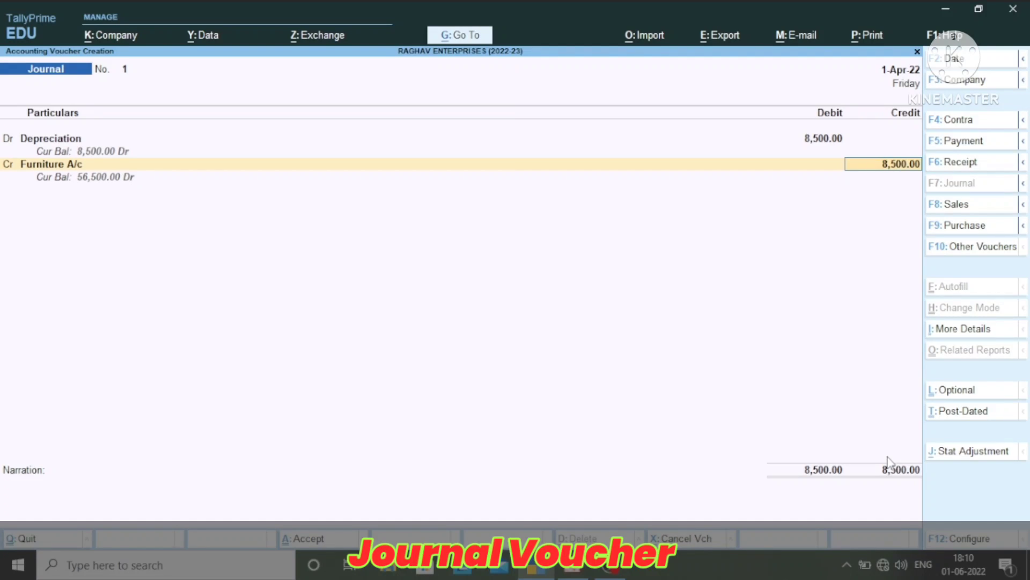
key(Return)
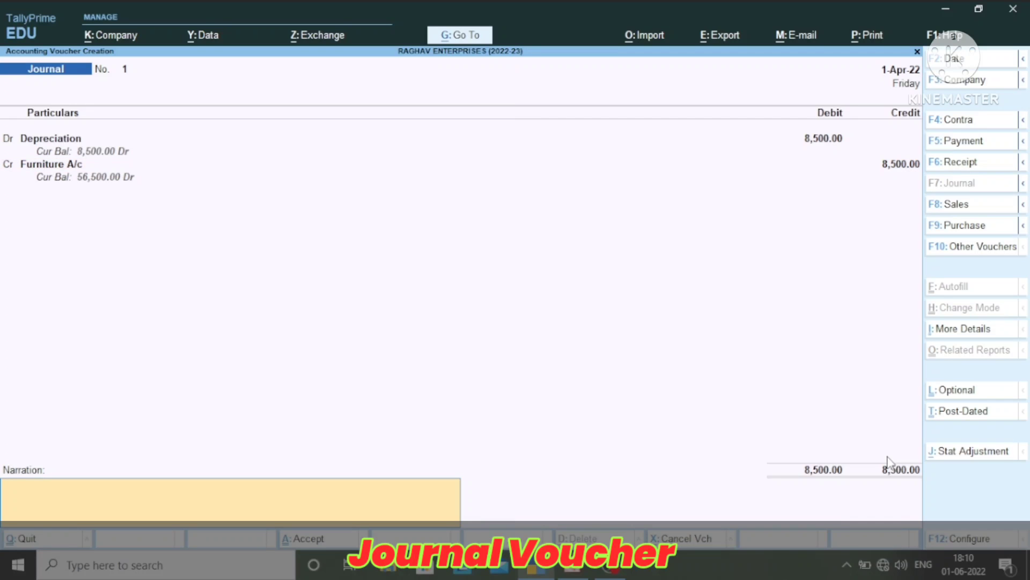
key(Return)
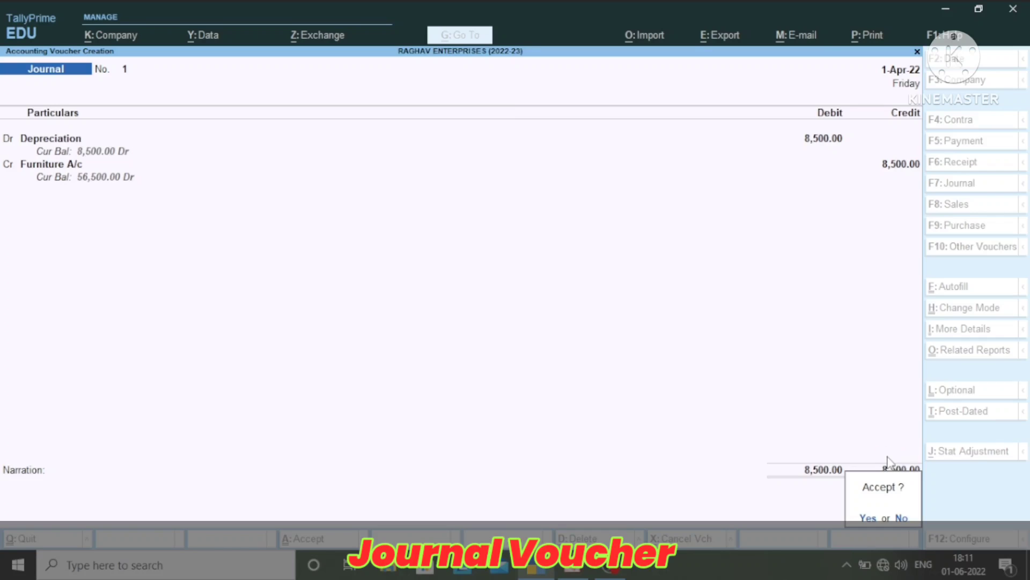
key(Return)
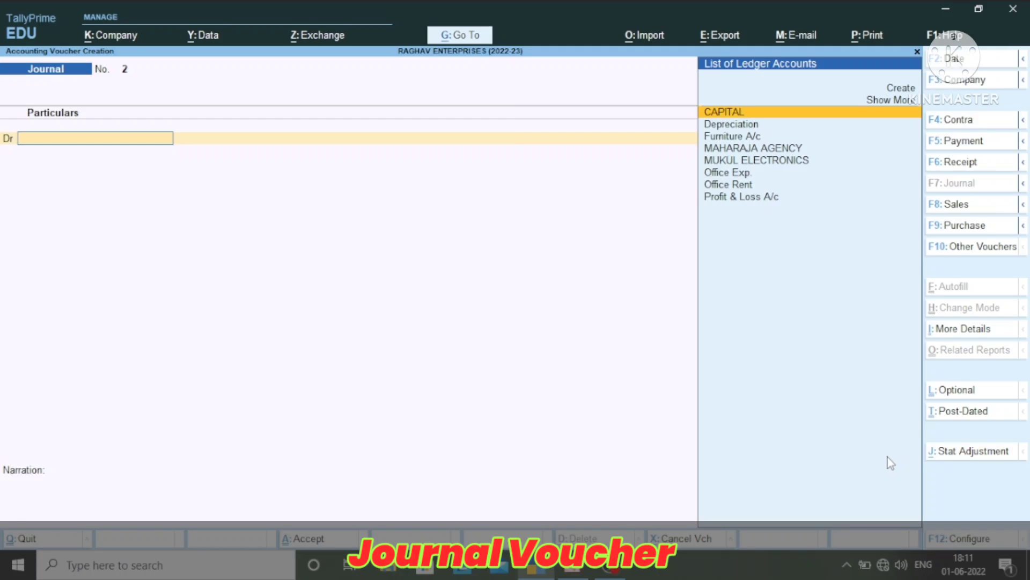
Choose Office Rent as the debit ledger of the new journal voucher and set the voucher date to 1-May-22
text(O)
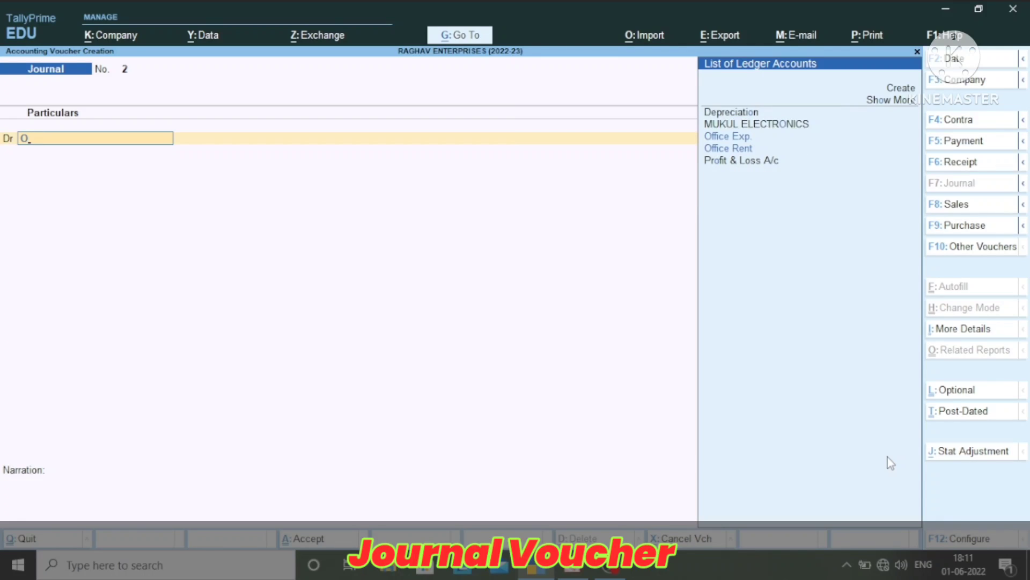
text(f)
key(Down)
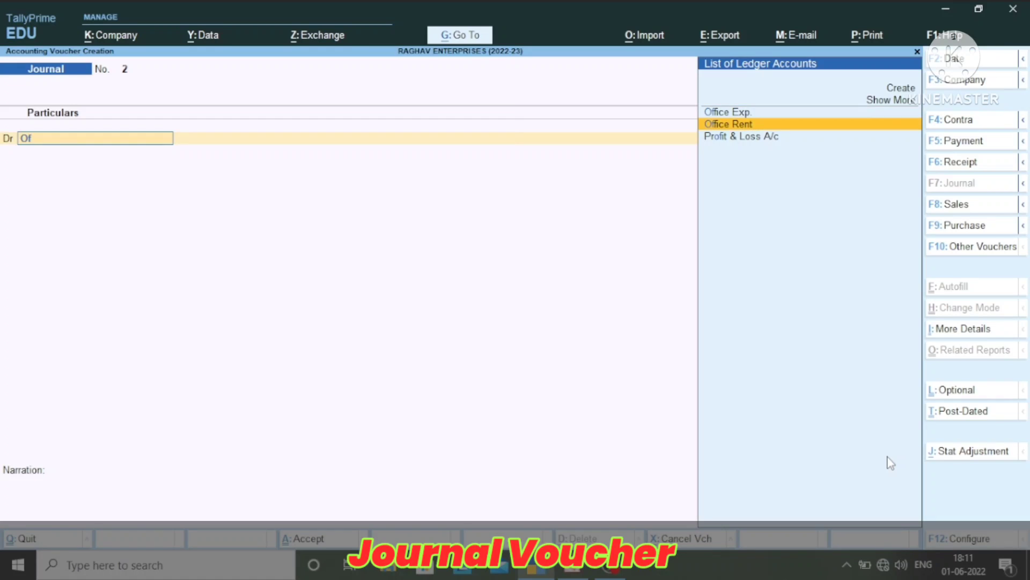
key(Return)
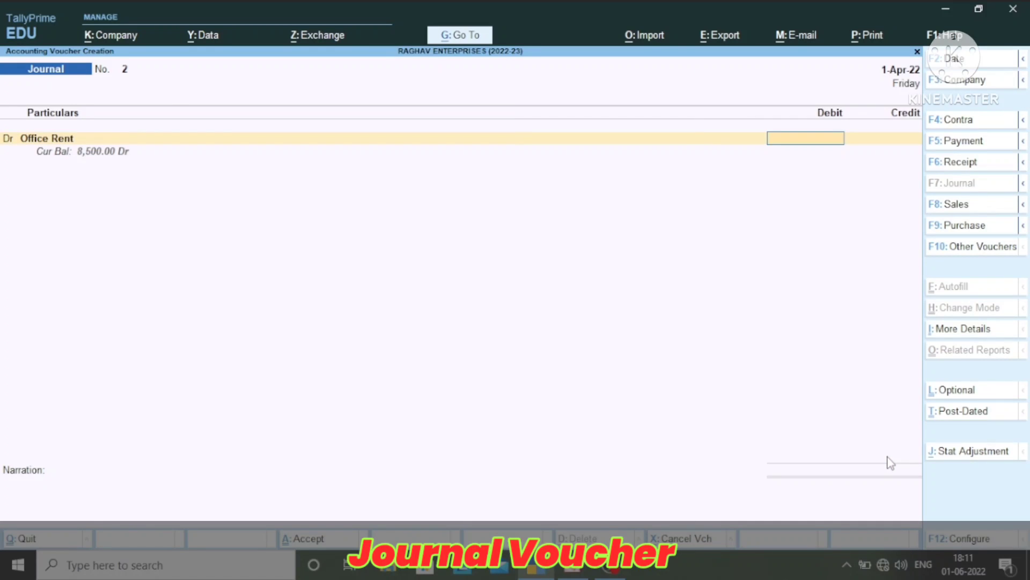
key(F2)
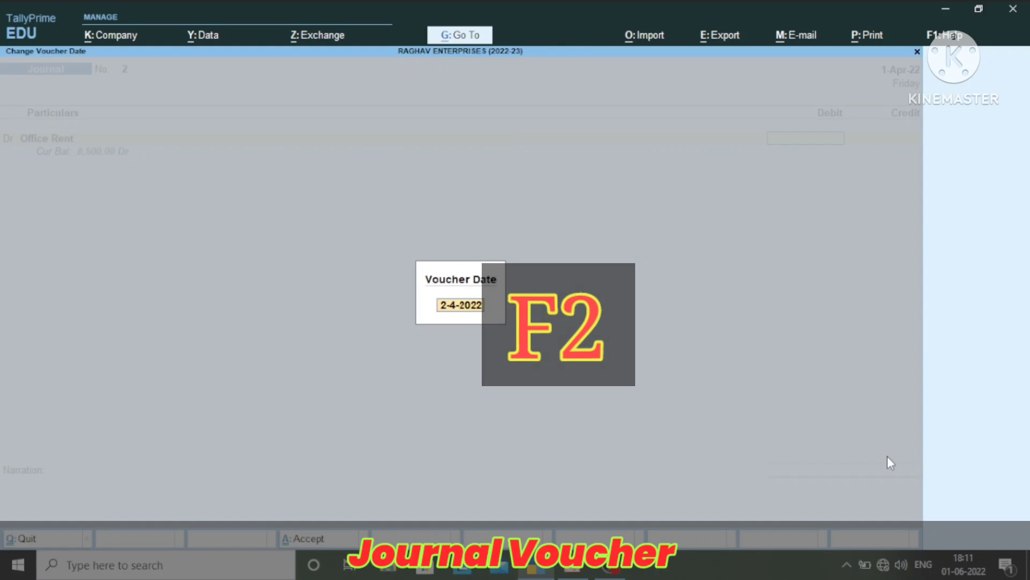
text(1-5)
key(Return)
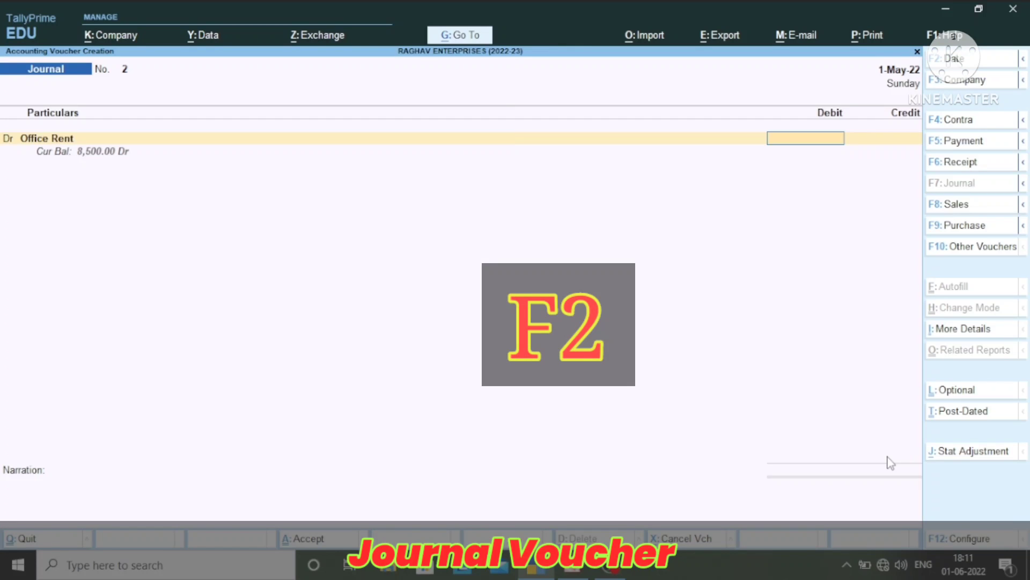
Set the Office Rent debit amount to 8,500 and make the following line a credit entry
text(85000)
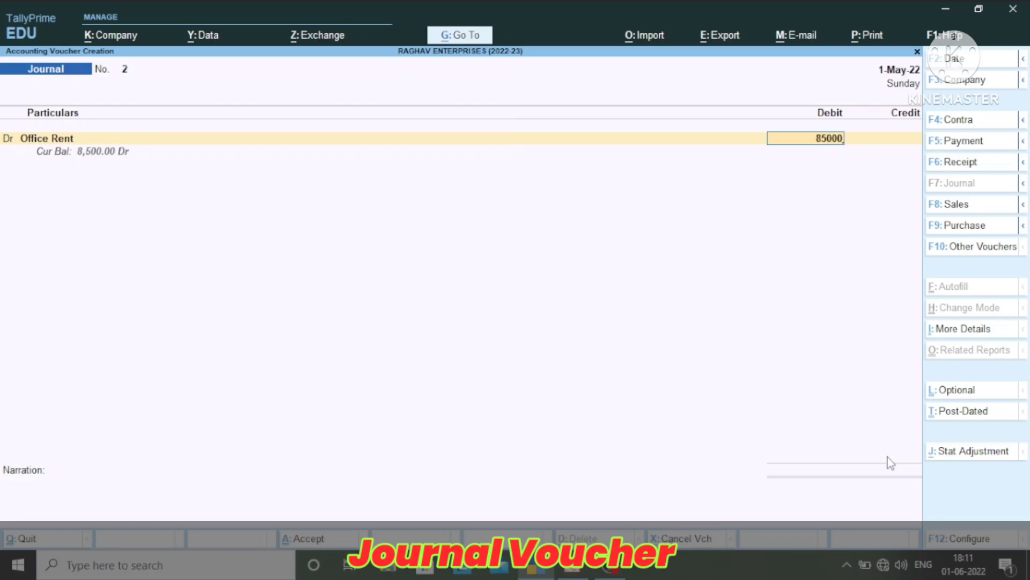
key(BackSpace)
key(Return)
key(Return)
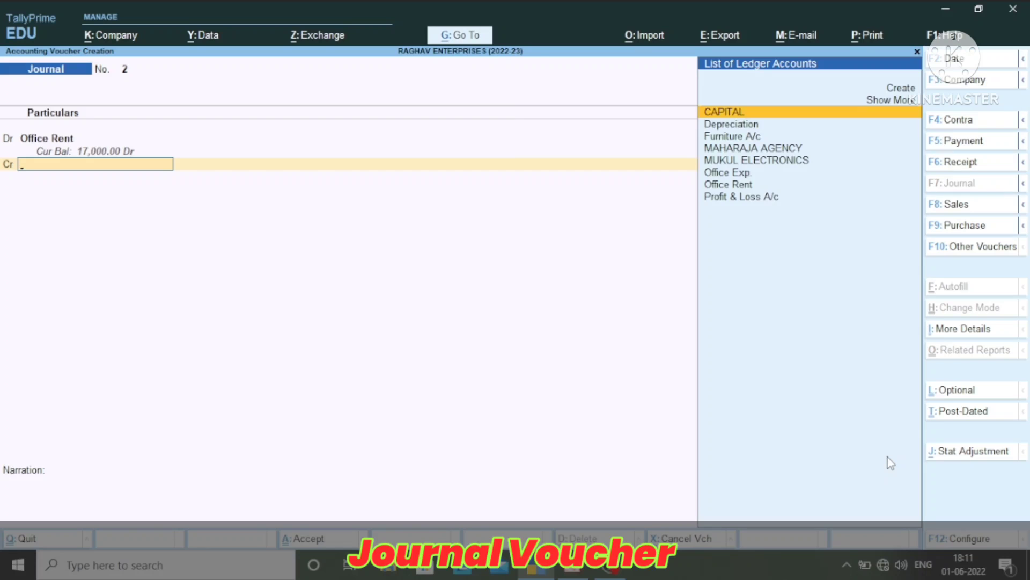
text(Re)
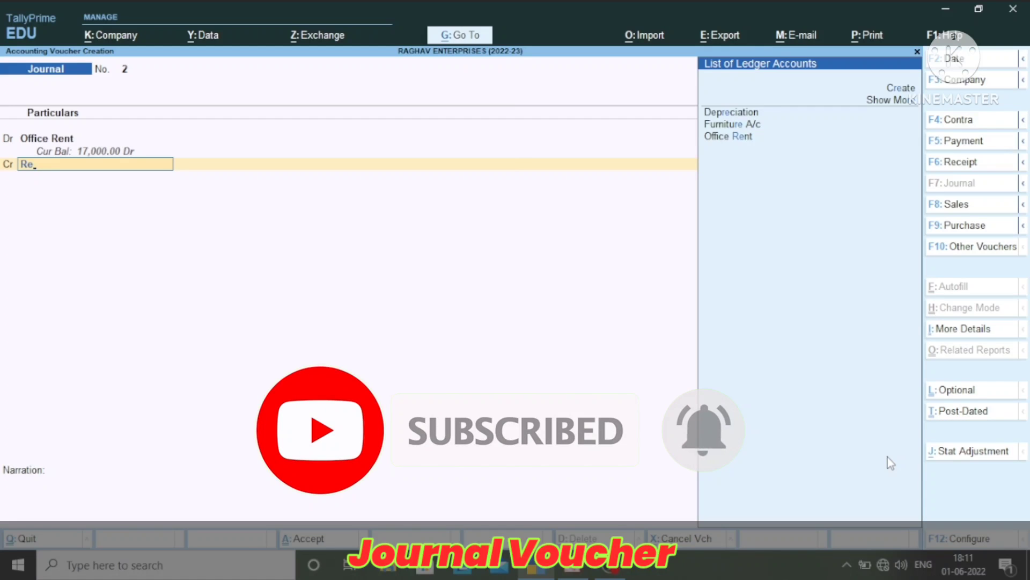
key(BackSpace)
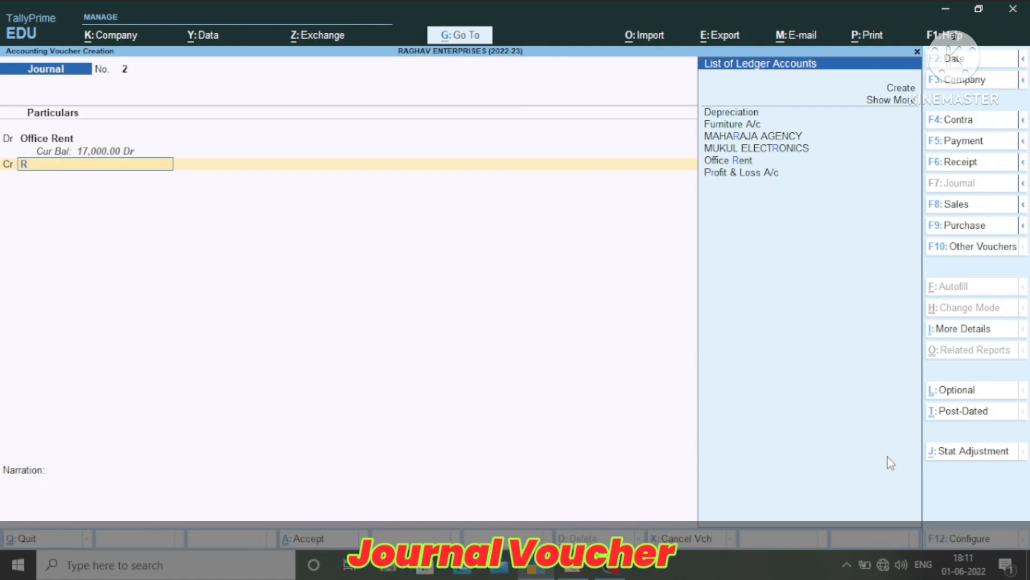
key(BackSpace)
text(O)
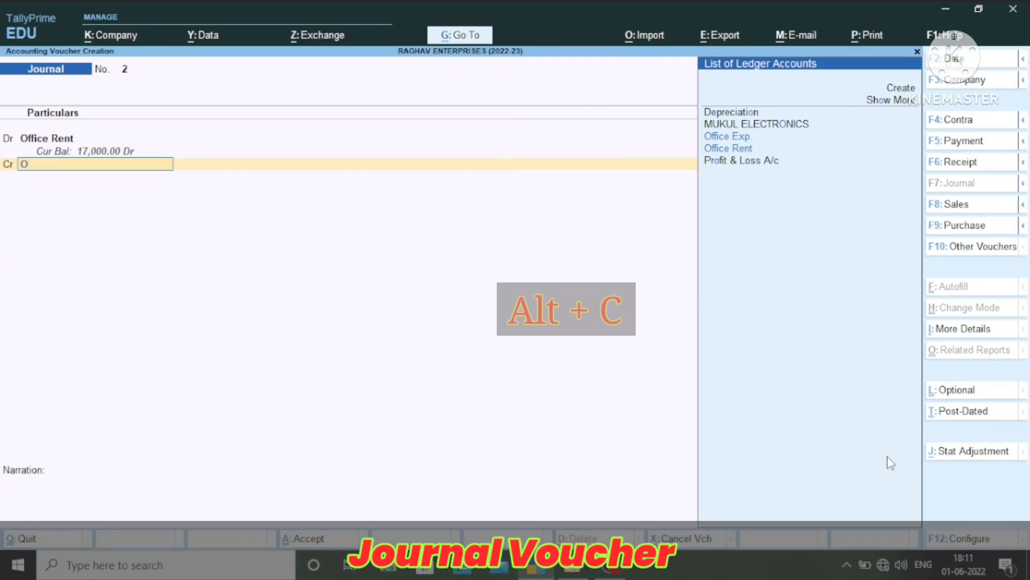
Create a new ledger named Rent Payable from the credit line, leaving its alias blank
key(alt+c)
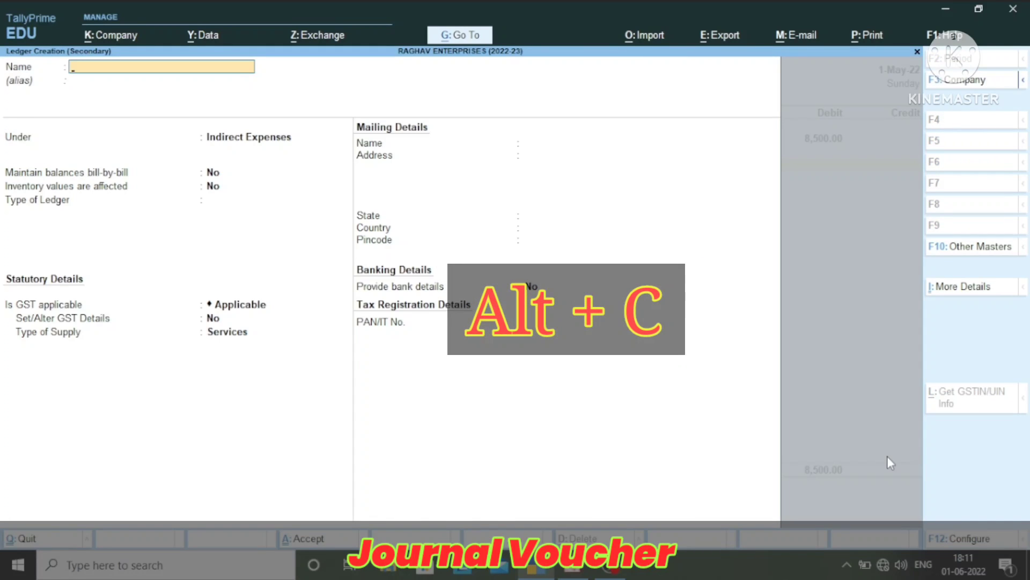
text(Rent Pay)
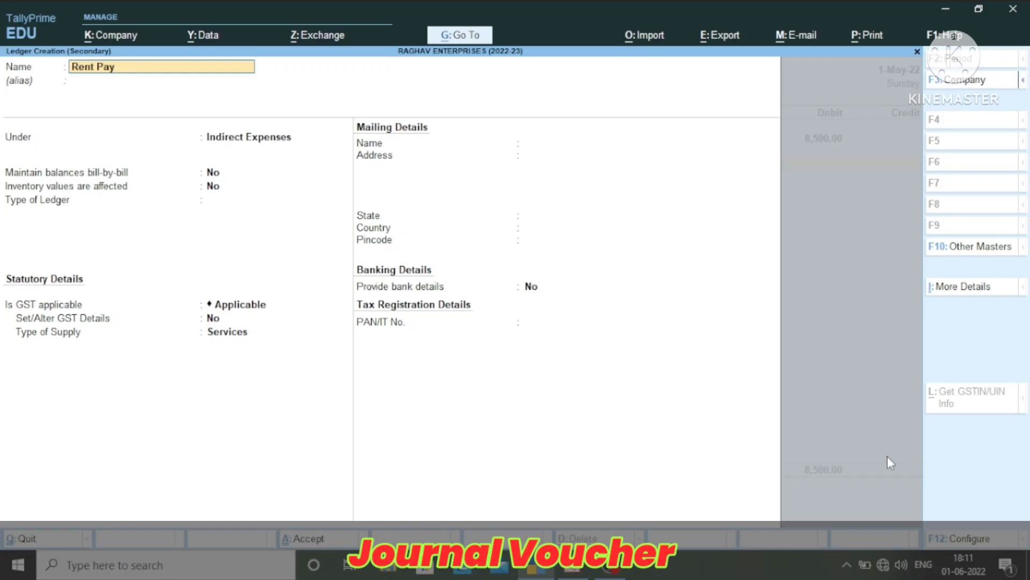
text(able)
key(Return)
key(Return)
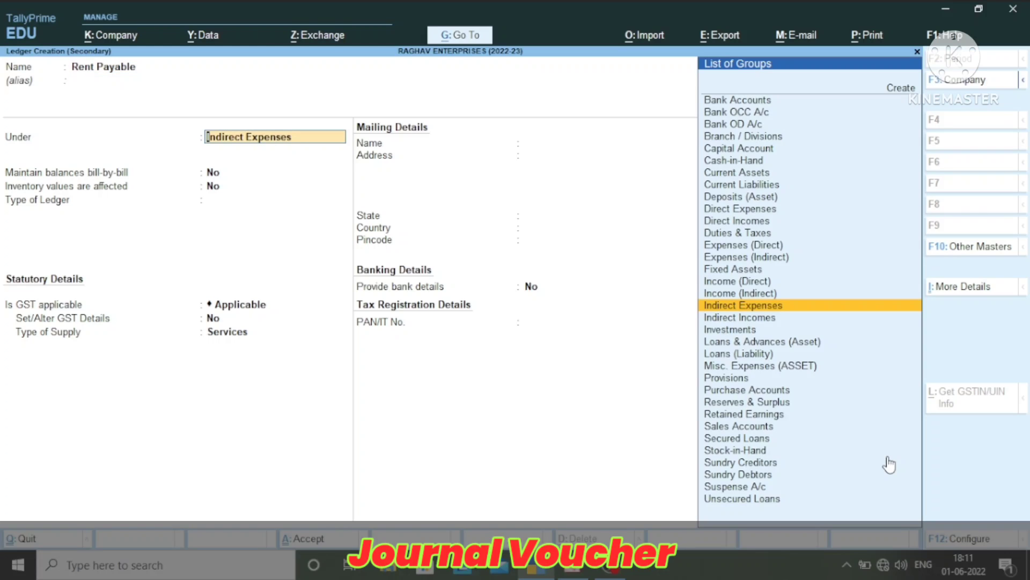
Place the Rent Payable ledger under the Current Liabilities group and save the ledger
text(Cu)
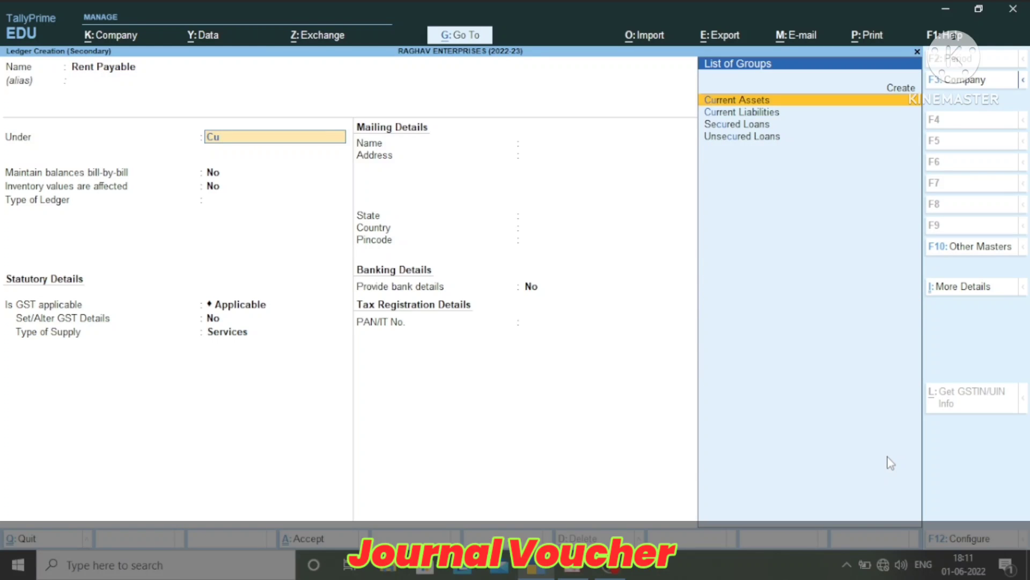
key(Down)
key(Return)
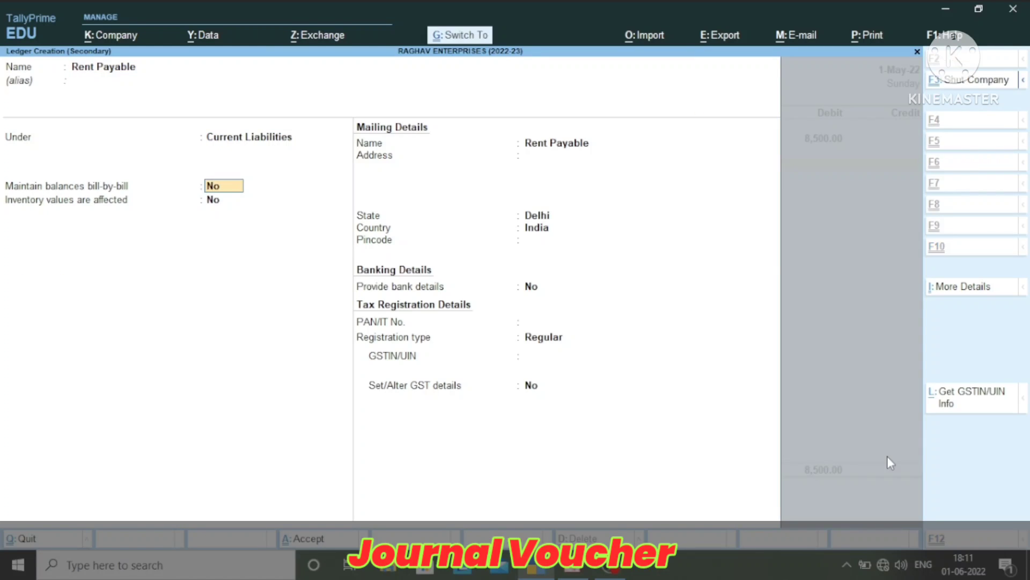
key(ctrl+a)
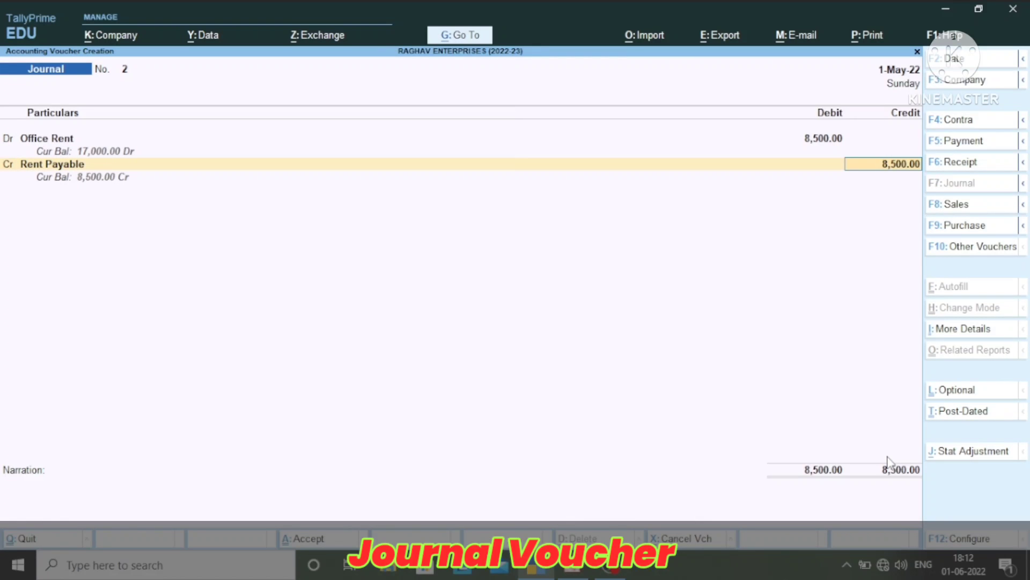
Credit Rent Payable with 8,500, save the journal voucher without a narration, and return to the Gateway of Tally
key(Return)
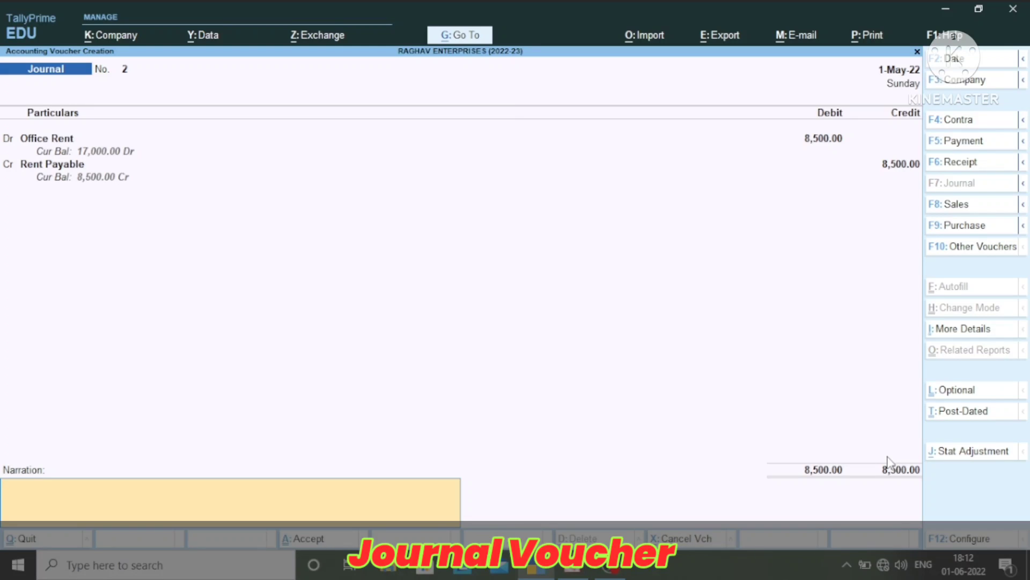
key(Return)
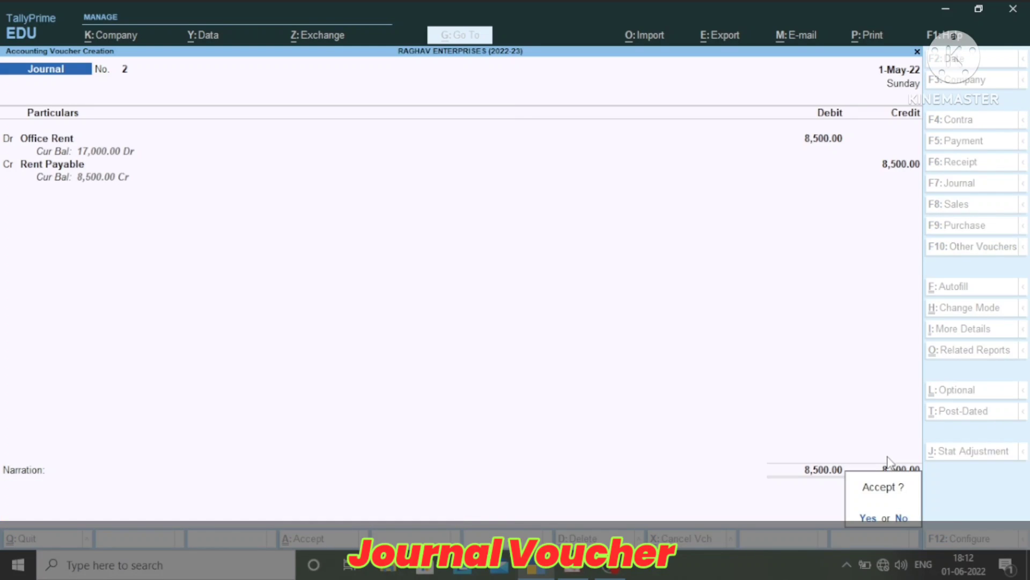
key(Return)
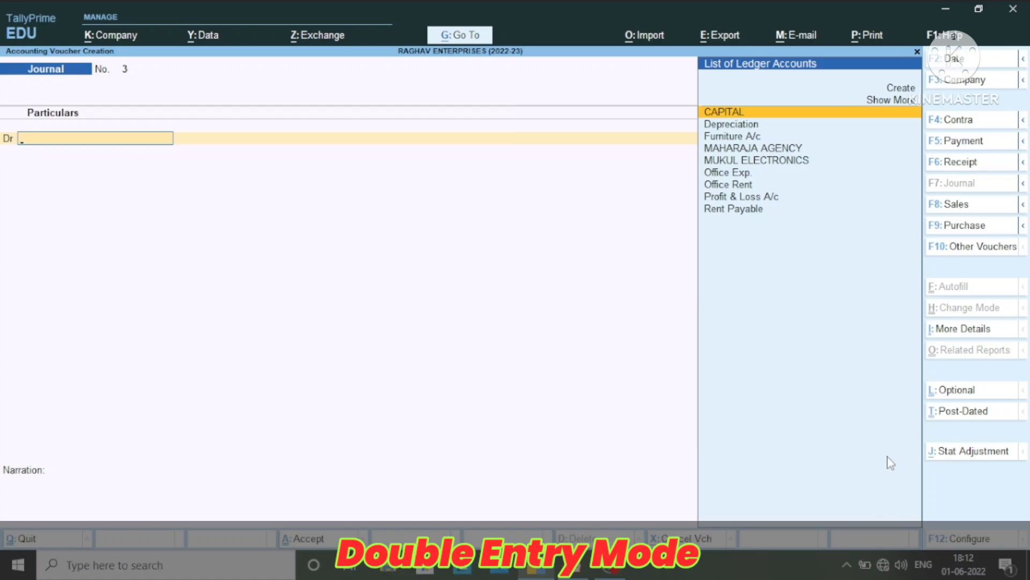
key(Escape)
key(Escape)
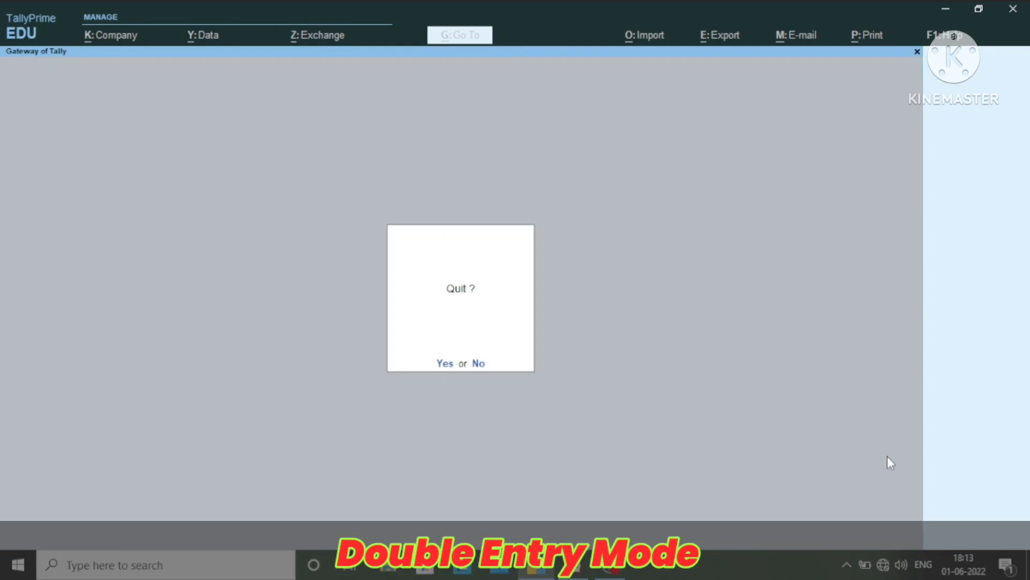
key(Escape)
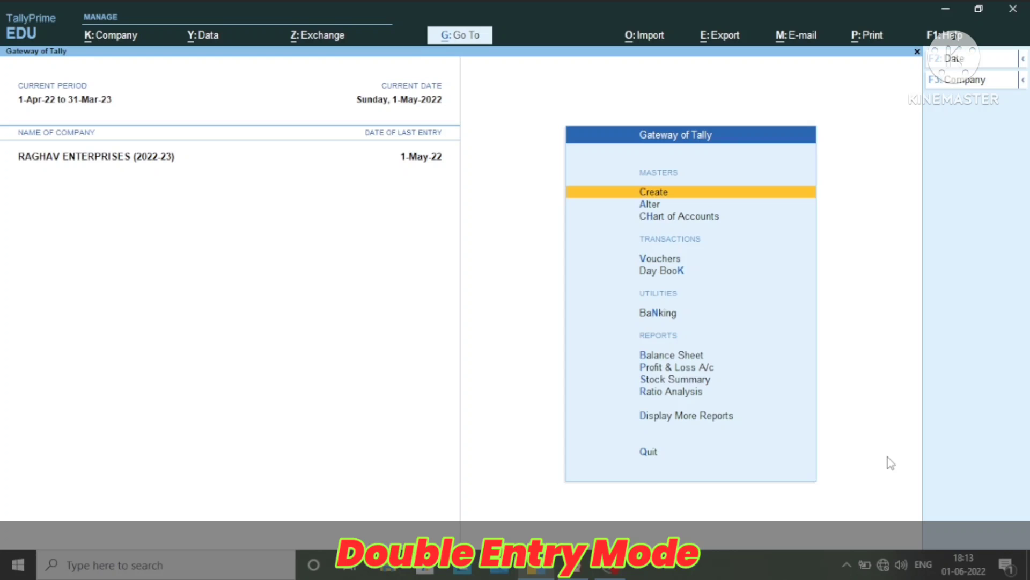
Start a new payment voucher and change its voucher mode to Double Entry
key(v)
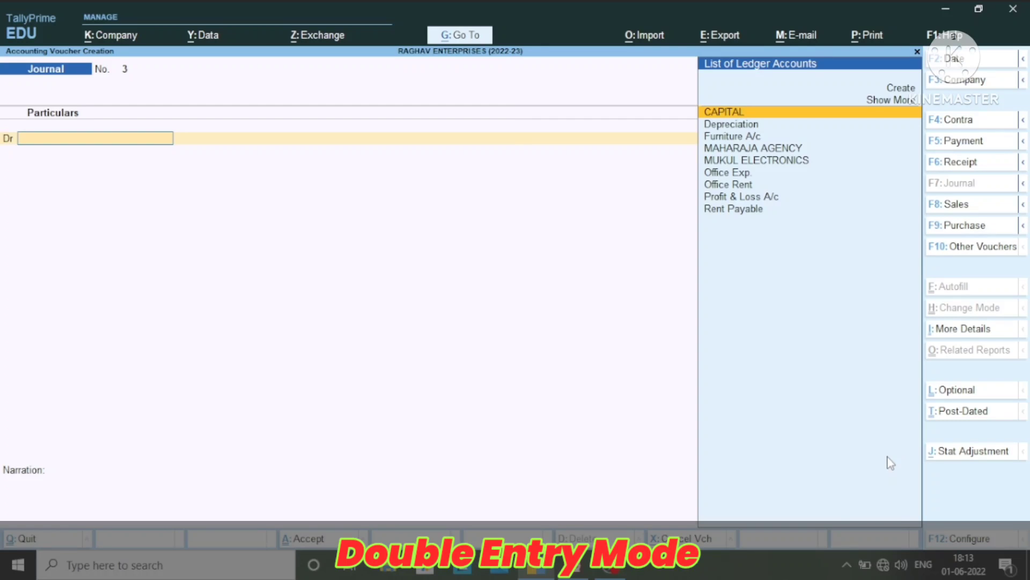
key(F5)
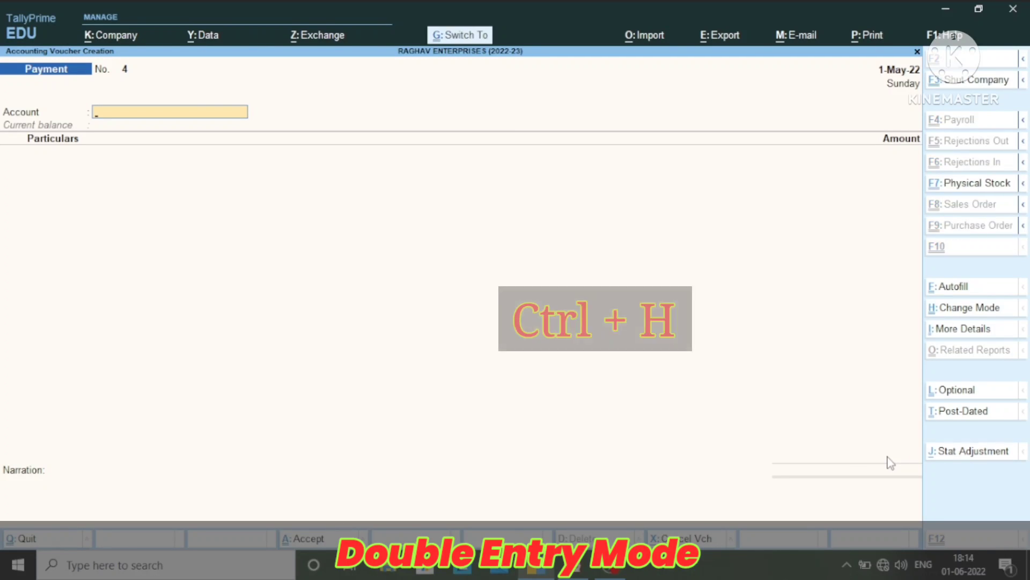
key(ctrl+h)
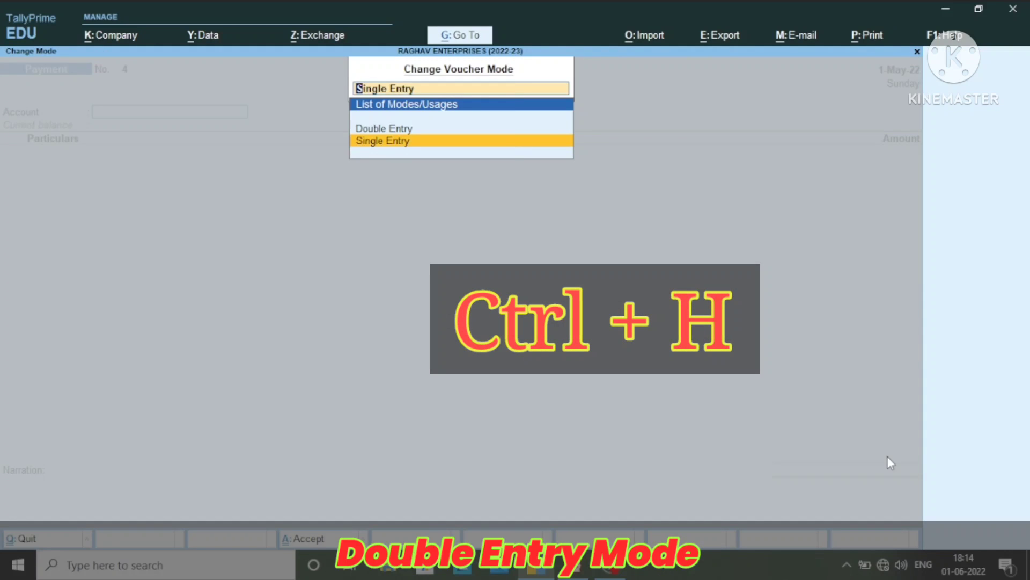
key(Up)
key(Return)
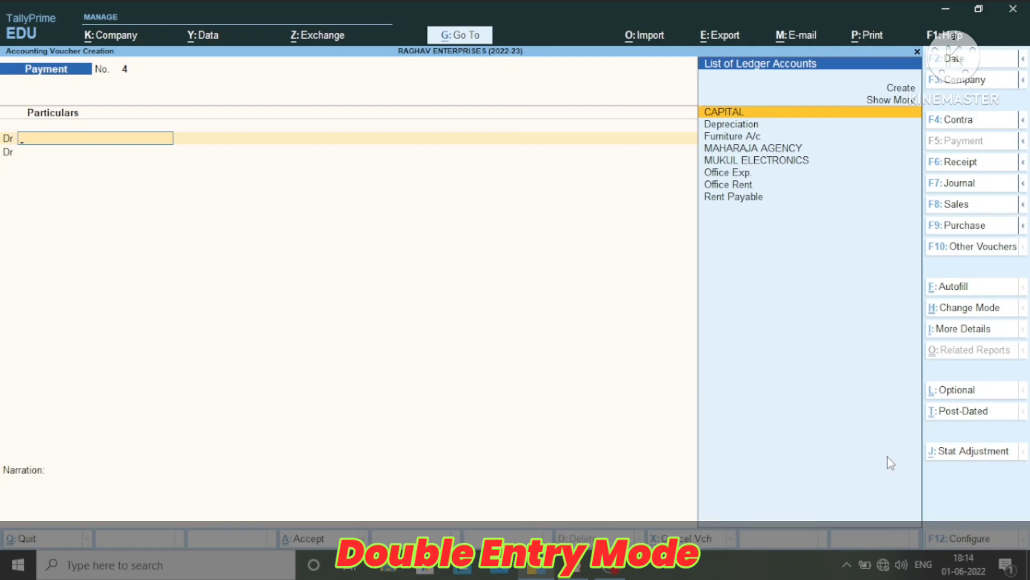
Debit MAHARAJA AGENCY with 22,000 in the payment voucher
key(Down)
key(Down)
key(Down)
key(Return)
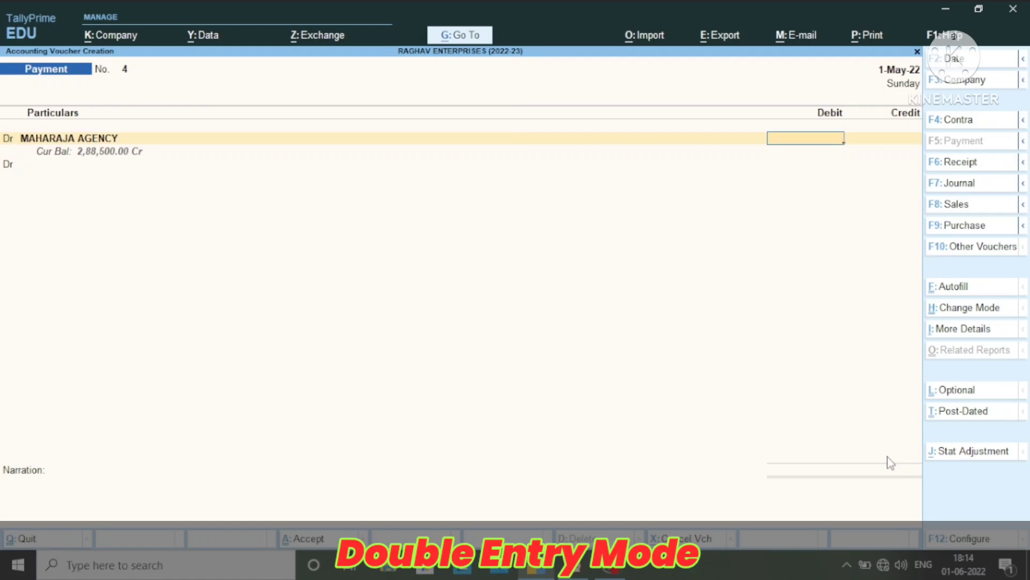
text(22000)
key(Return)
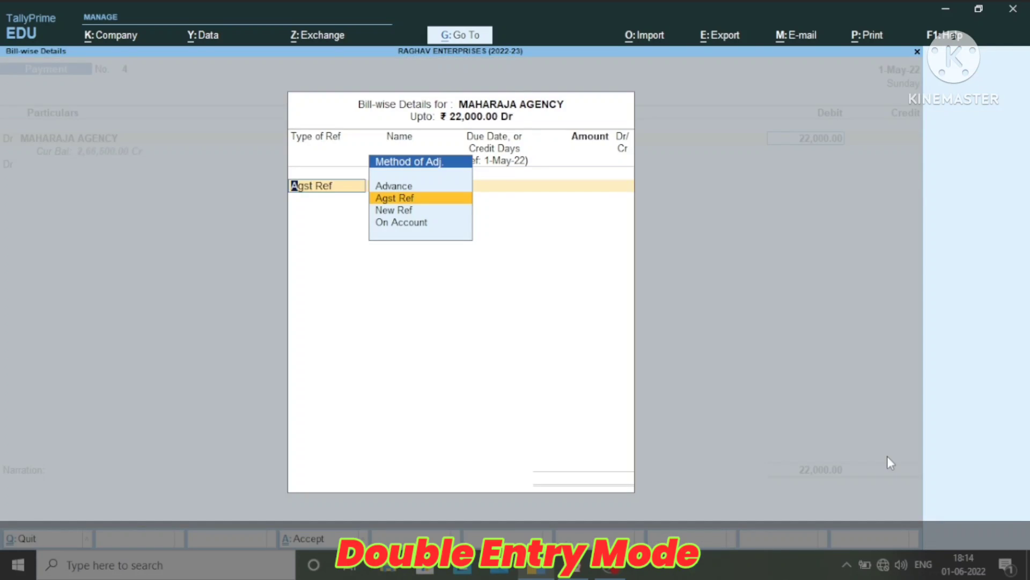
Allocate the full 22,000 as Agst Ref to MAHARAJA AGENCY's bill MA/0714/20-21
key(Return)
key(Return)
key(Return)
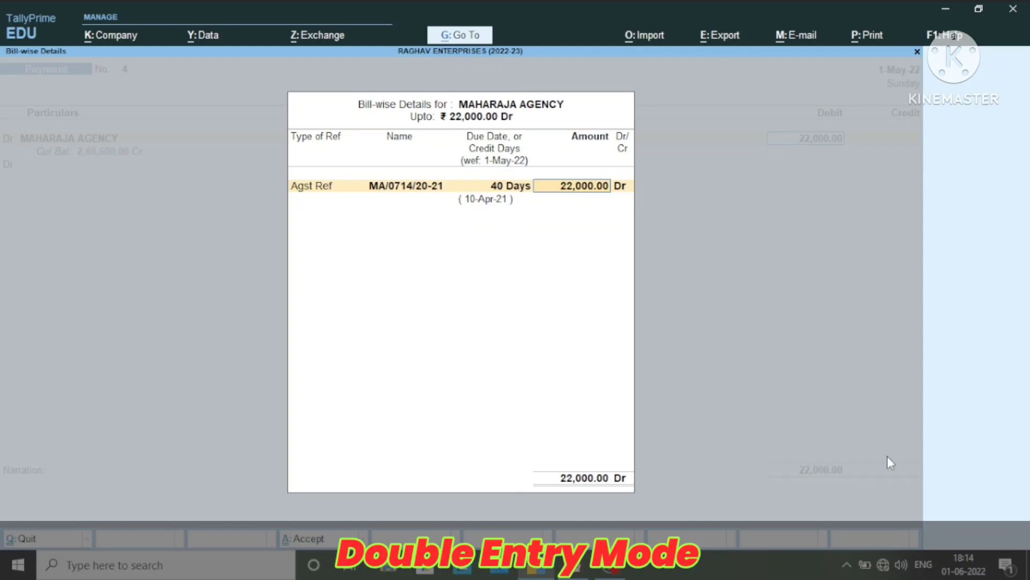
key(Return)
key(Return)
Make the following voucher line a credit entry to ICICI BANK for 20,000
text(c)
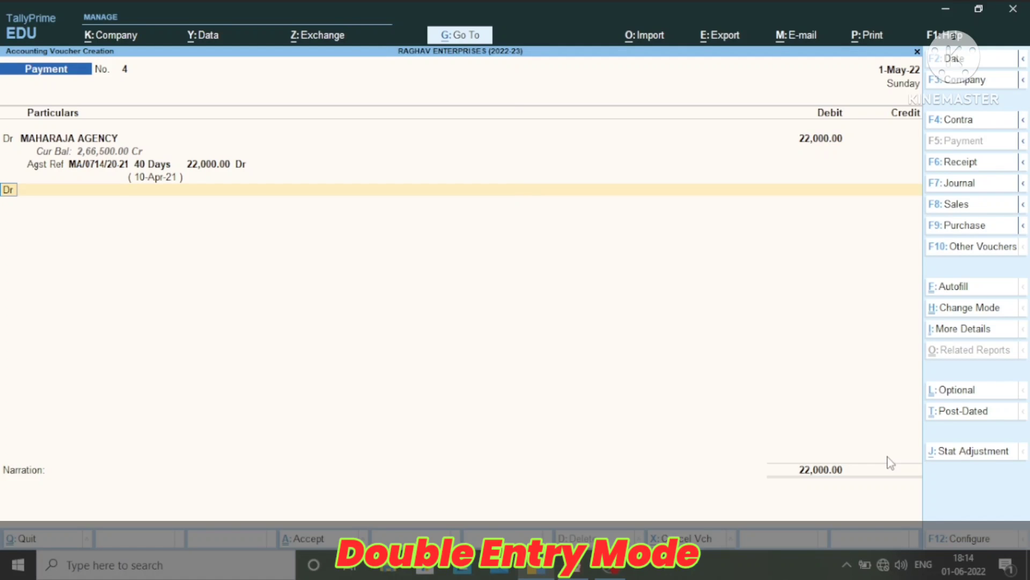
key(Return)
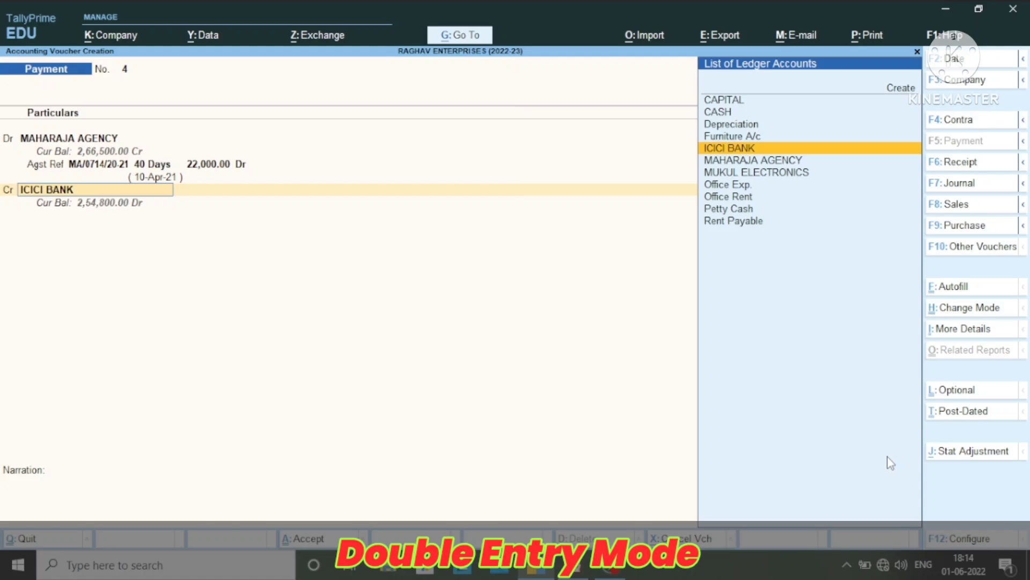
key(Return)
text(20)
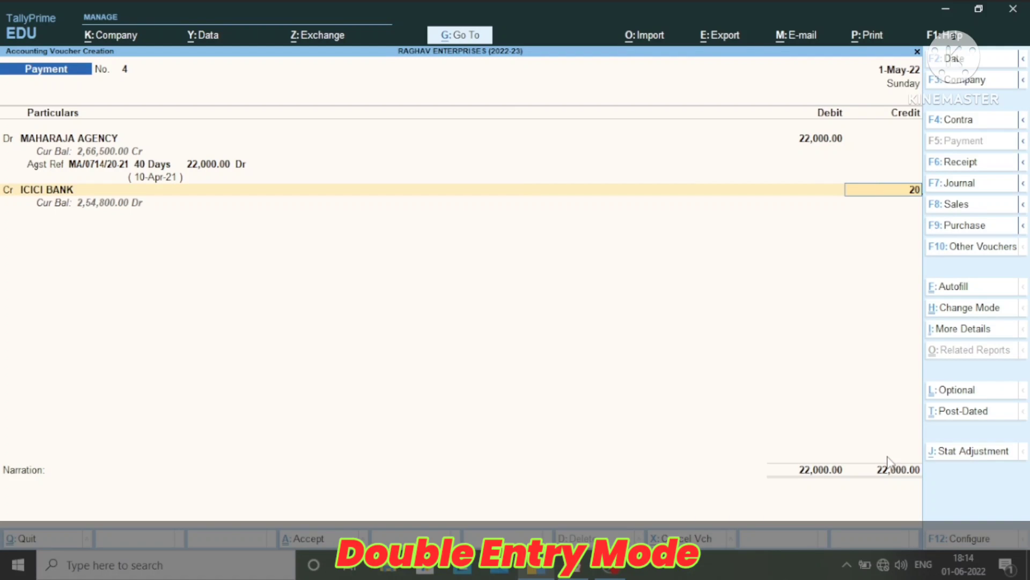
text(000)
key(Return)
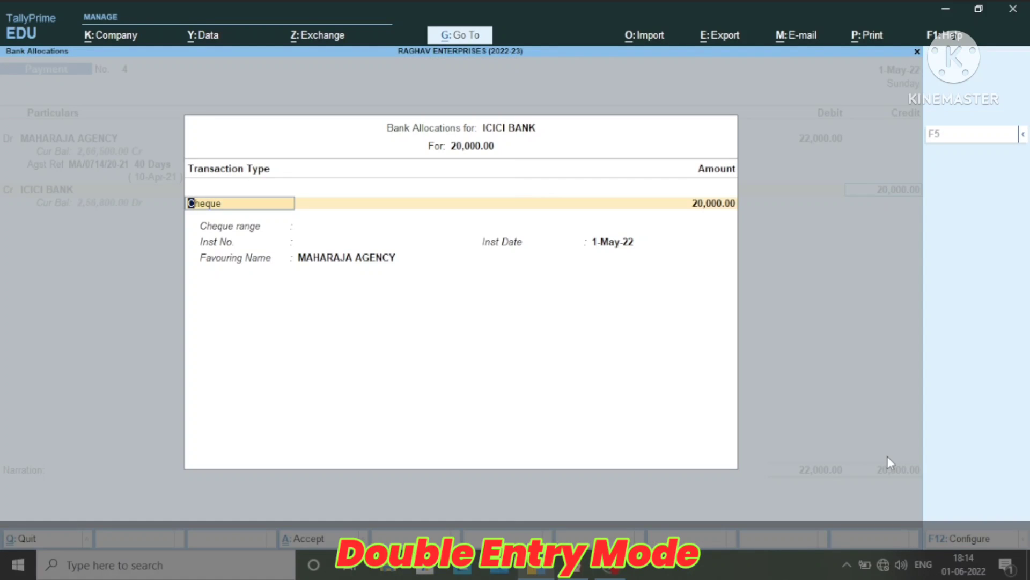
Complete the ICICI BANK allocation as a Cheque with range Not Applicable, instrument number 000128 and date 1-May-22
key(Return)
key(Return)
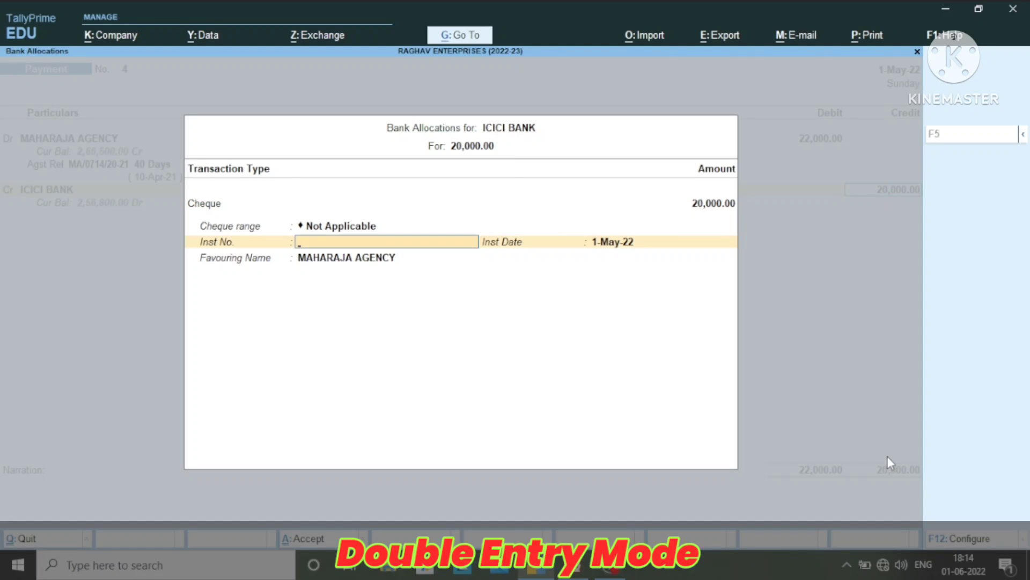
text(000128)
key(Return)
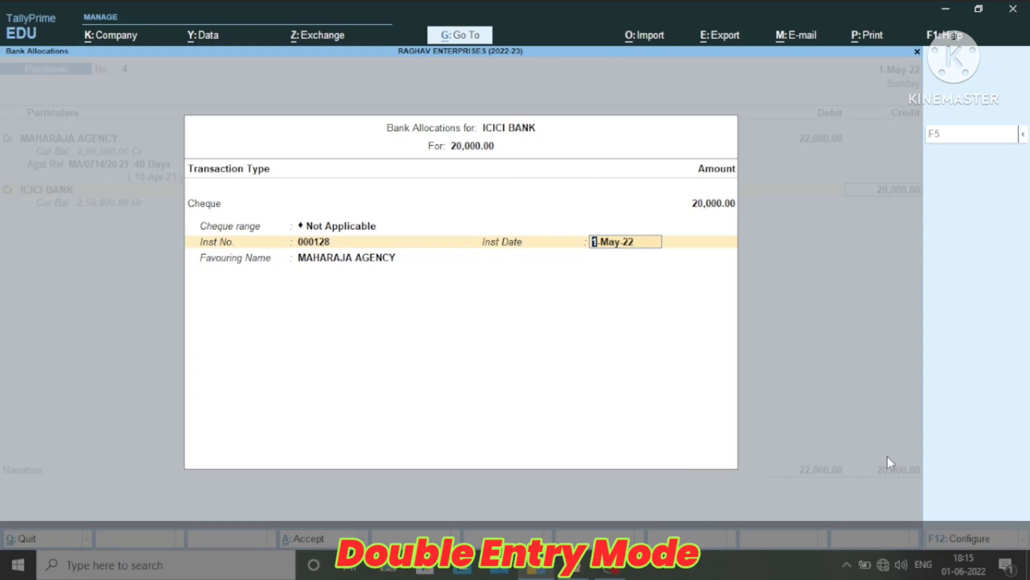
key(Return)
Credit the remaining 2,000 to the CASH ledger and save the payment voucher without a narration
key(Return)
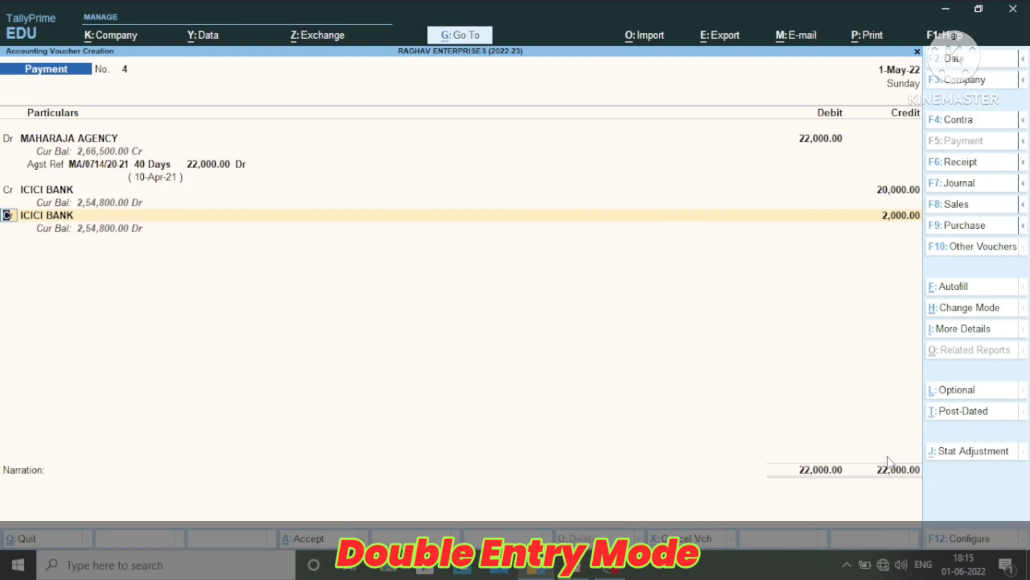
key(Return)
text(Cas)
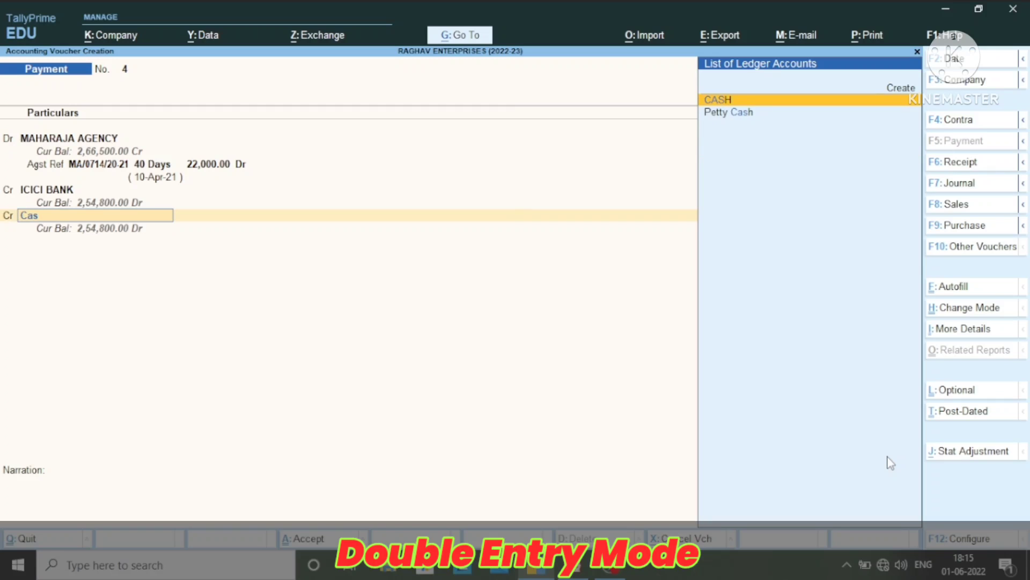
key(Return)
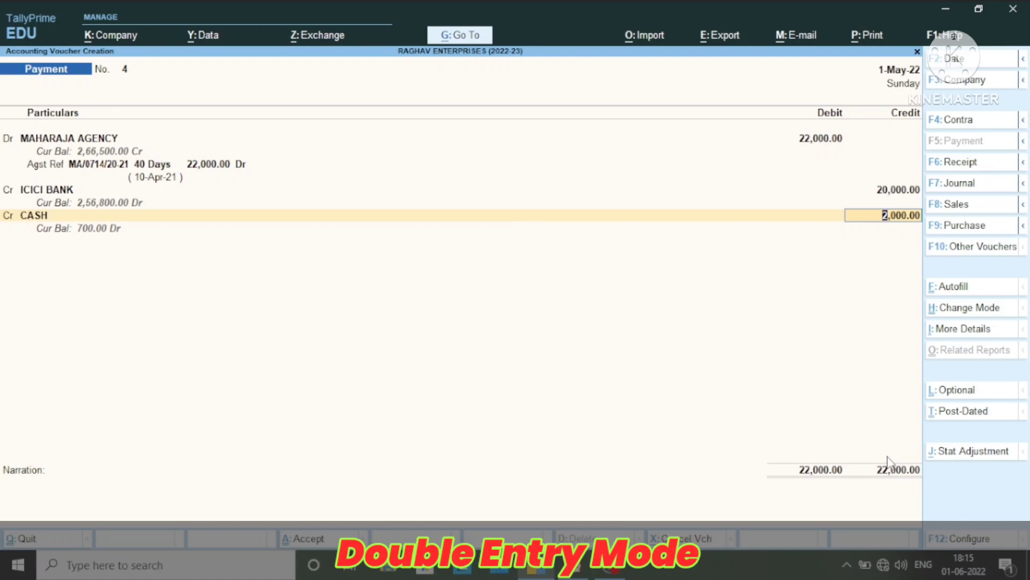
key(Return)
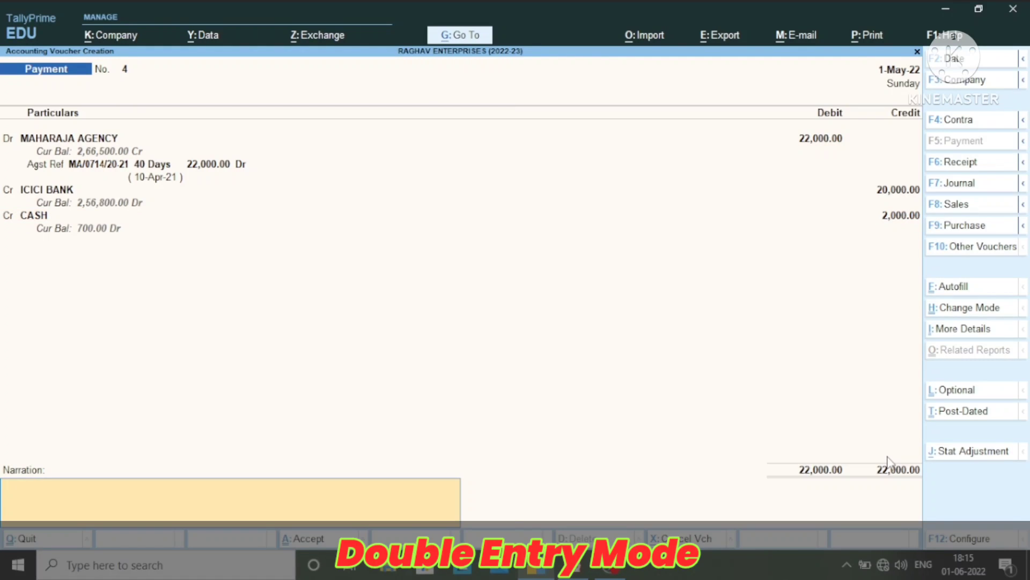
key(Return)
click(888, 460)
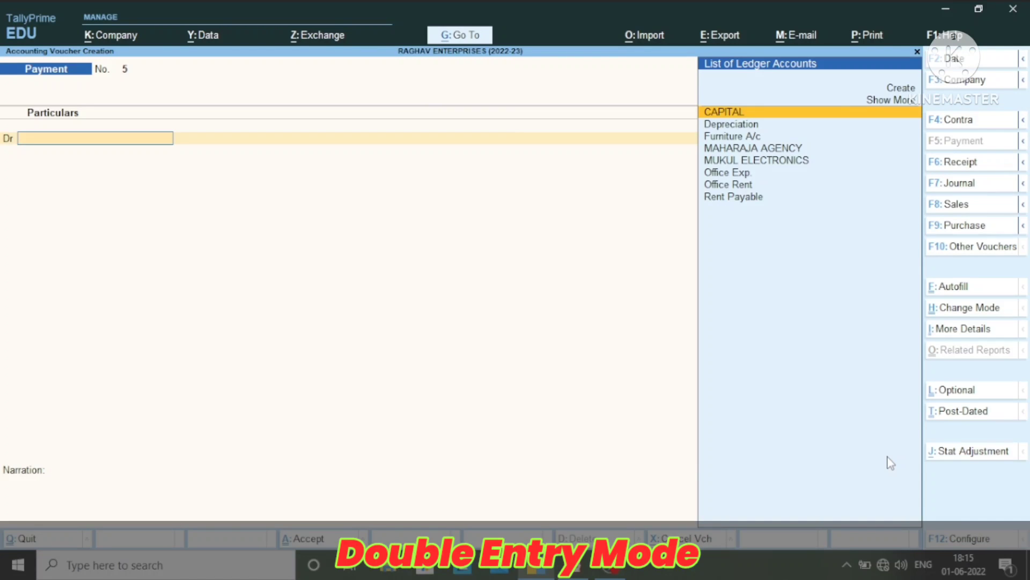
Switch to a new receipt voucher
key(F6)
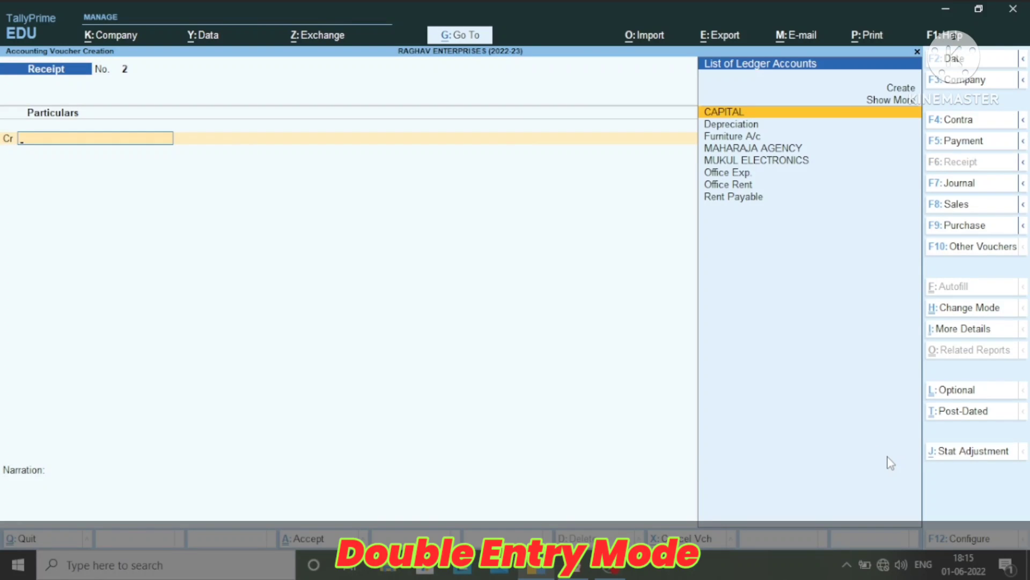